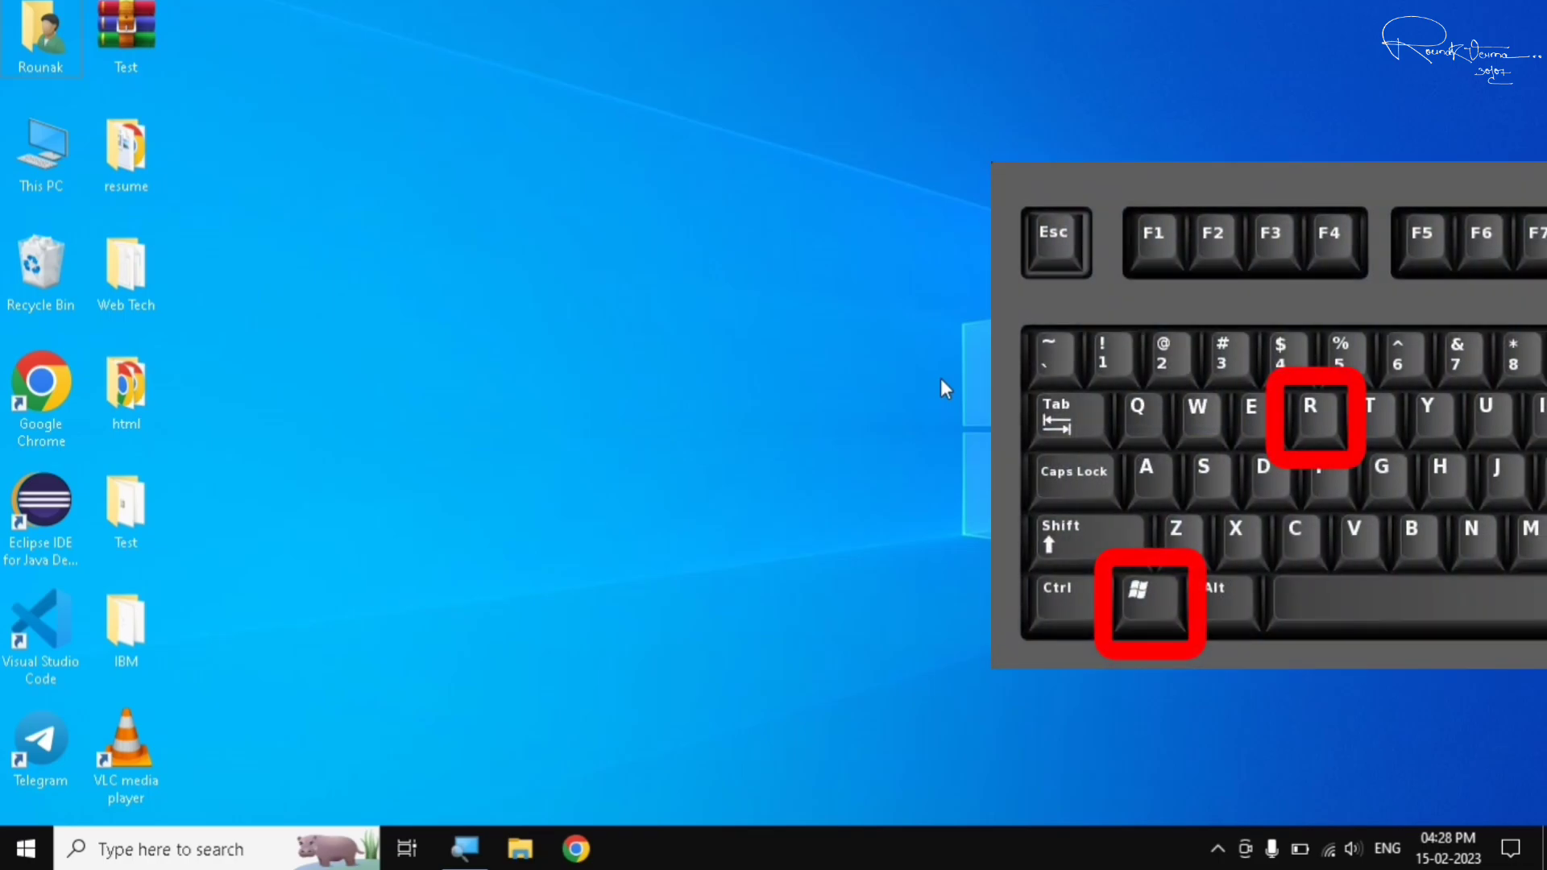
Reset the Microsoft Store cache by running WSReset.exe from the Run dialog, and close the Store window
key(super+r)
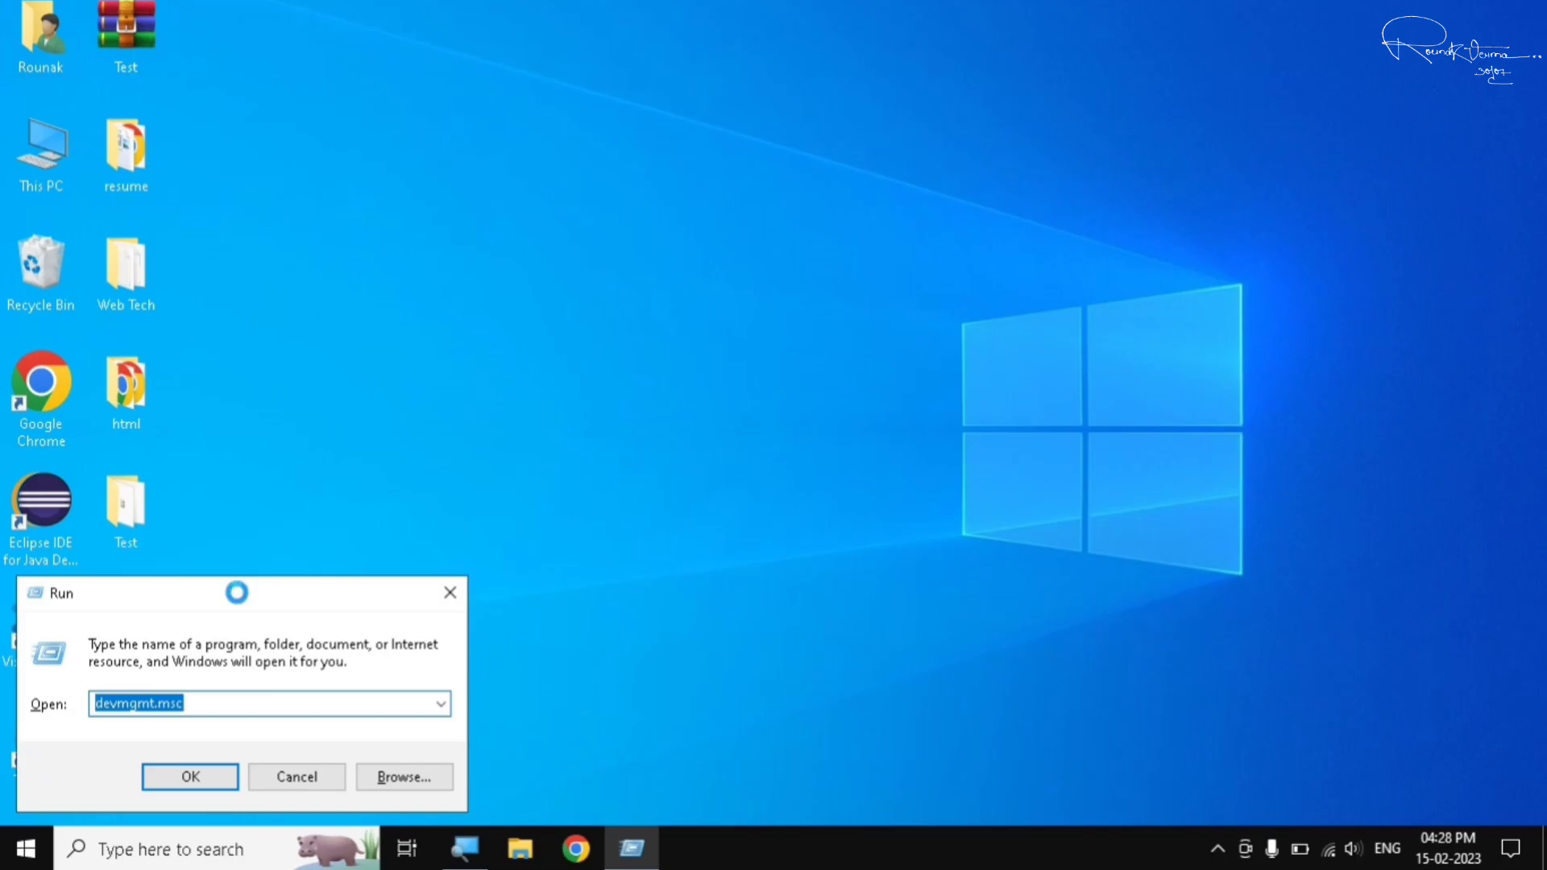
drag(236, 593, 765, 289)
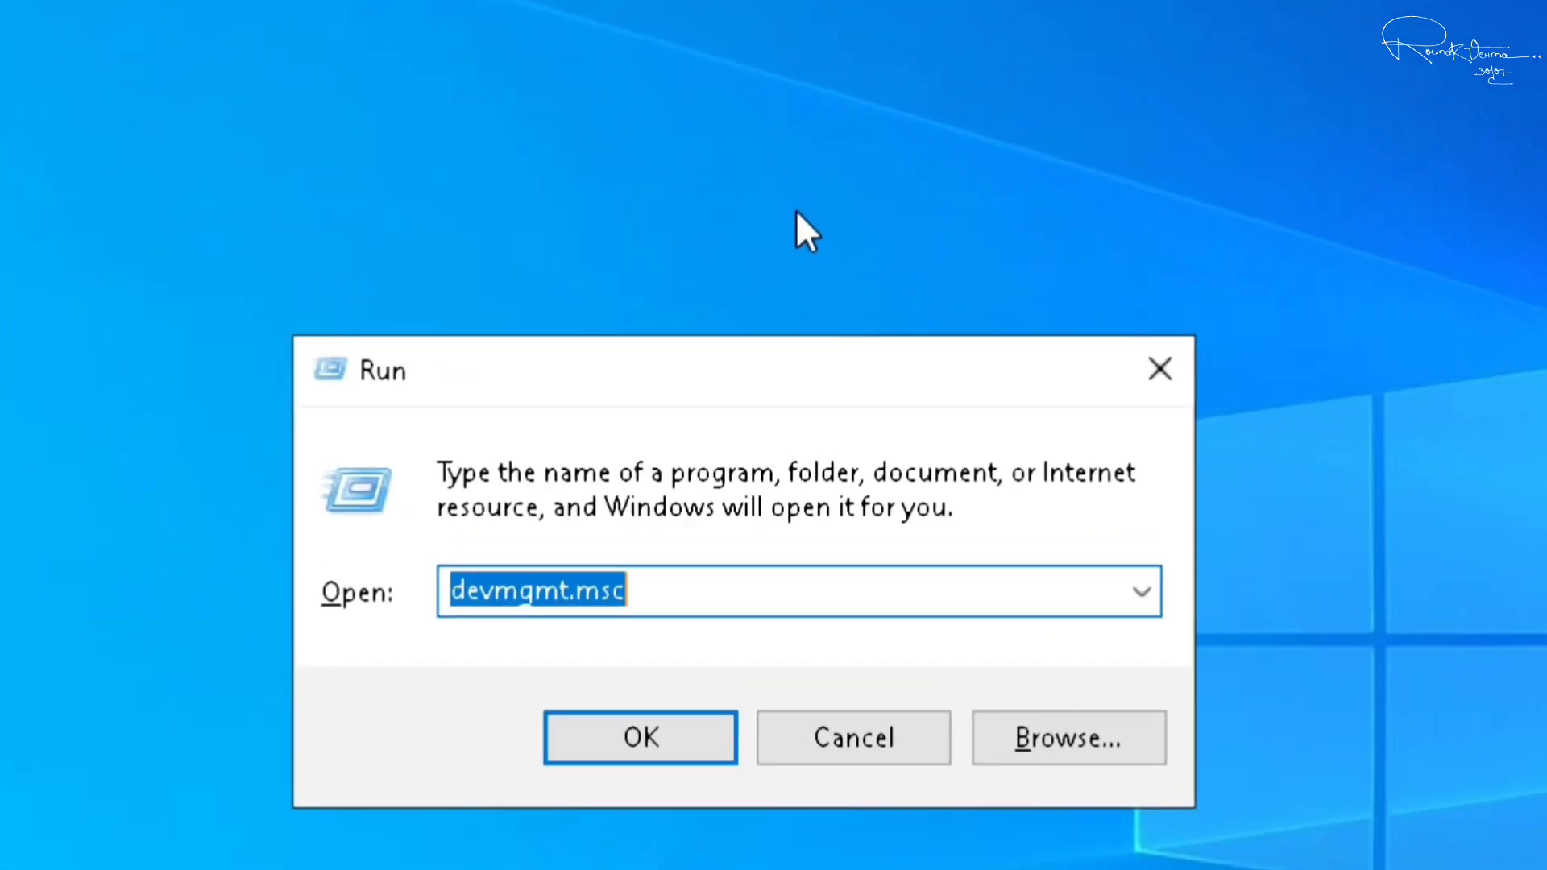
key(BackSpace)
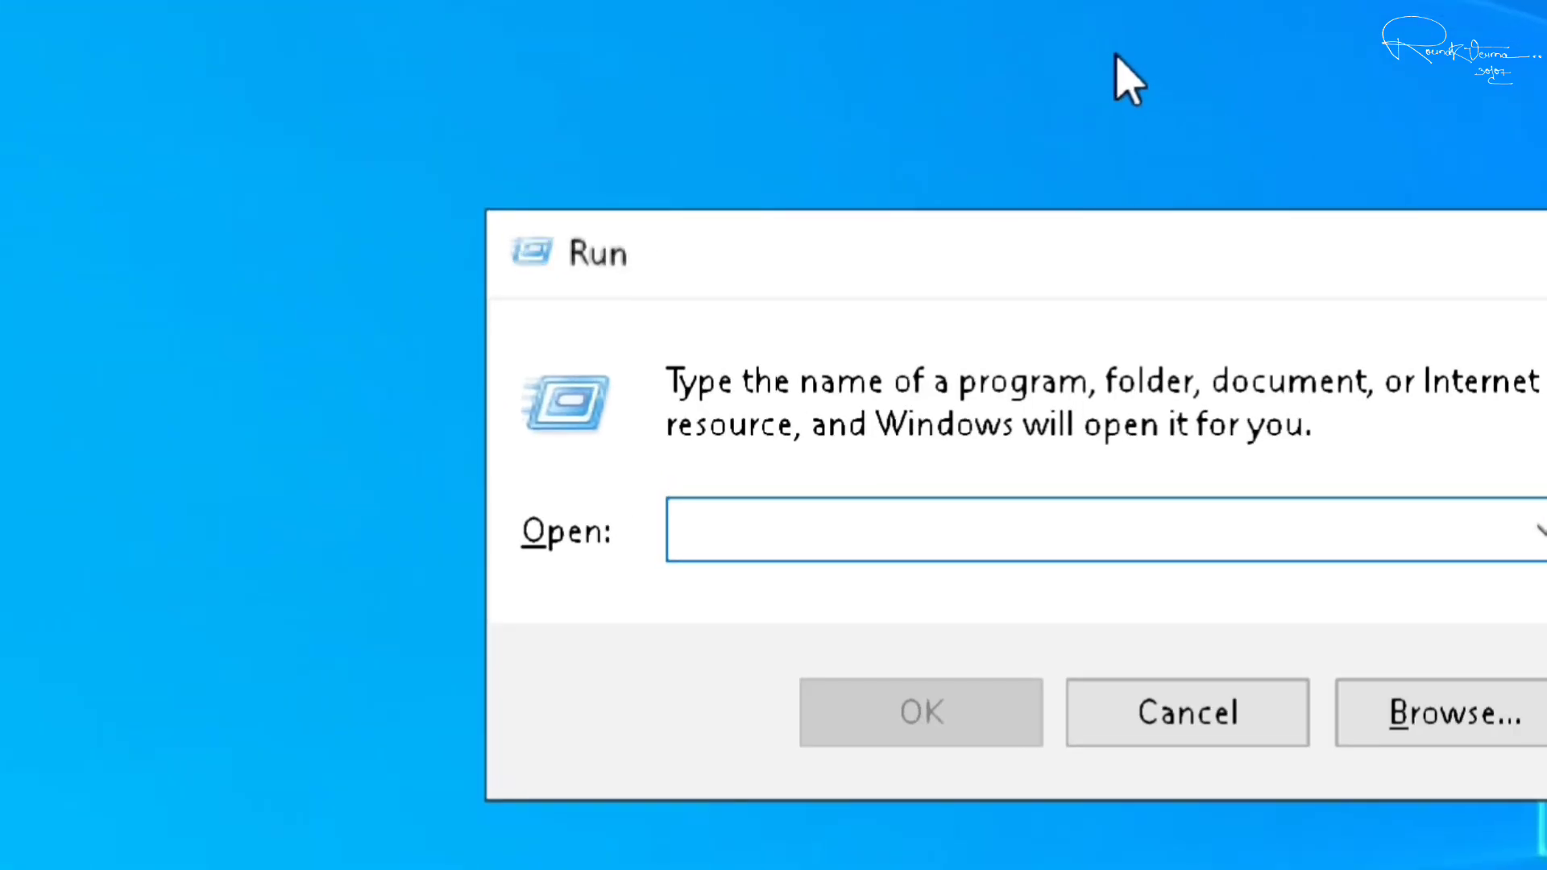
text(WS)
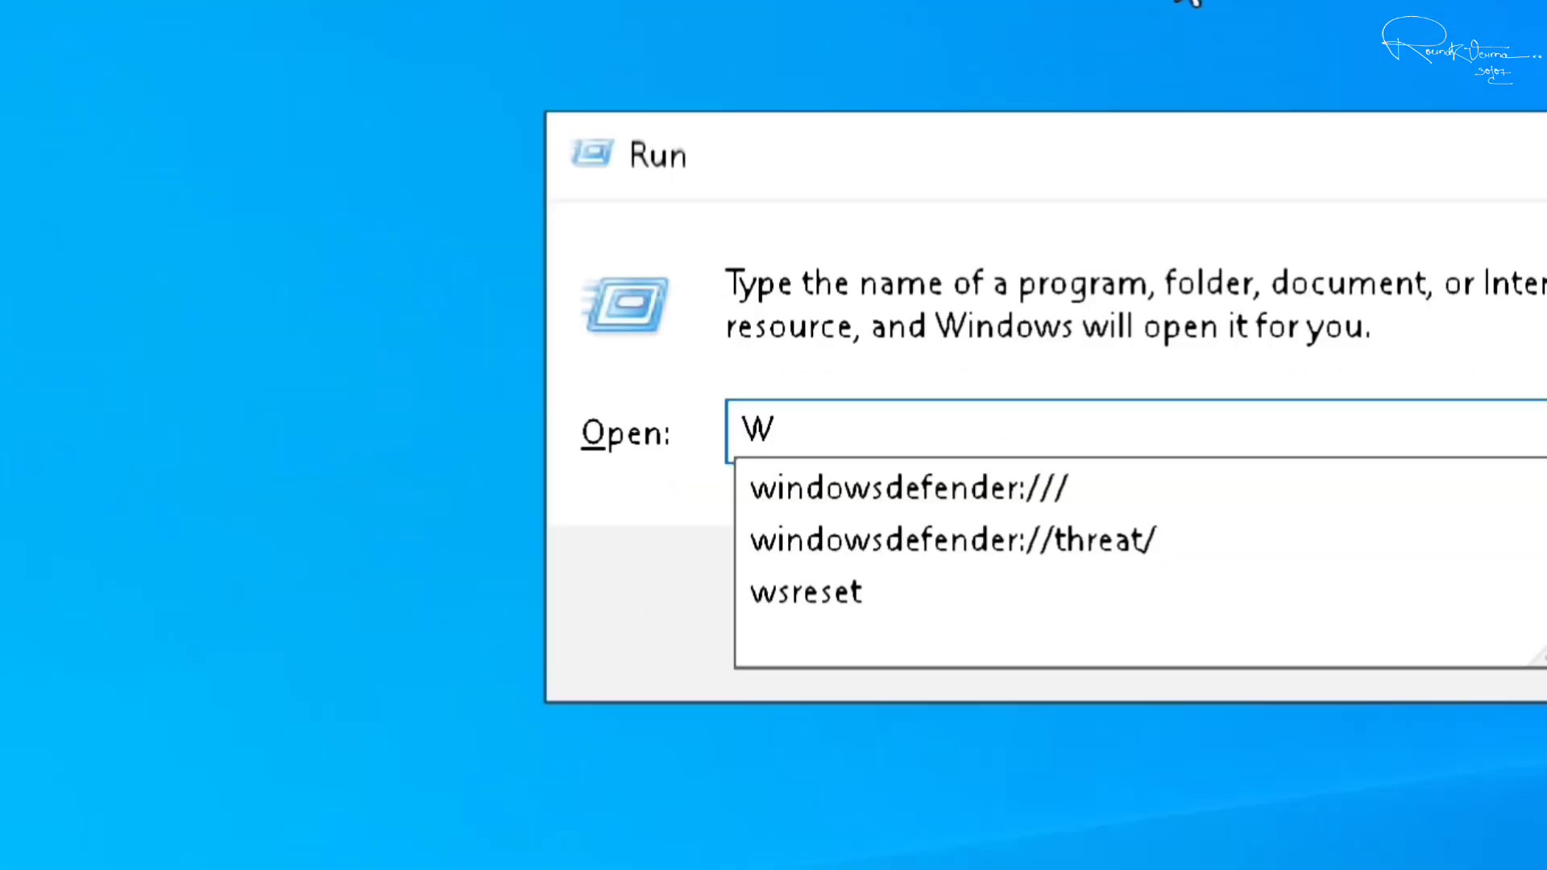
text(R)
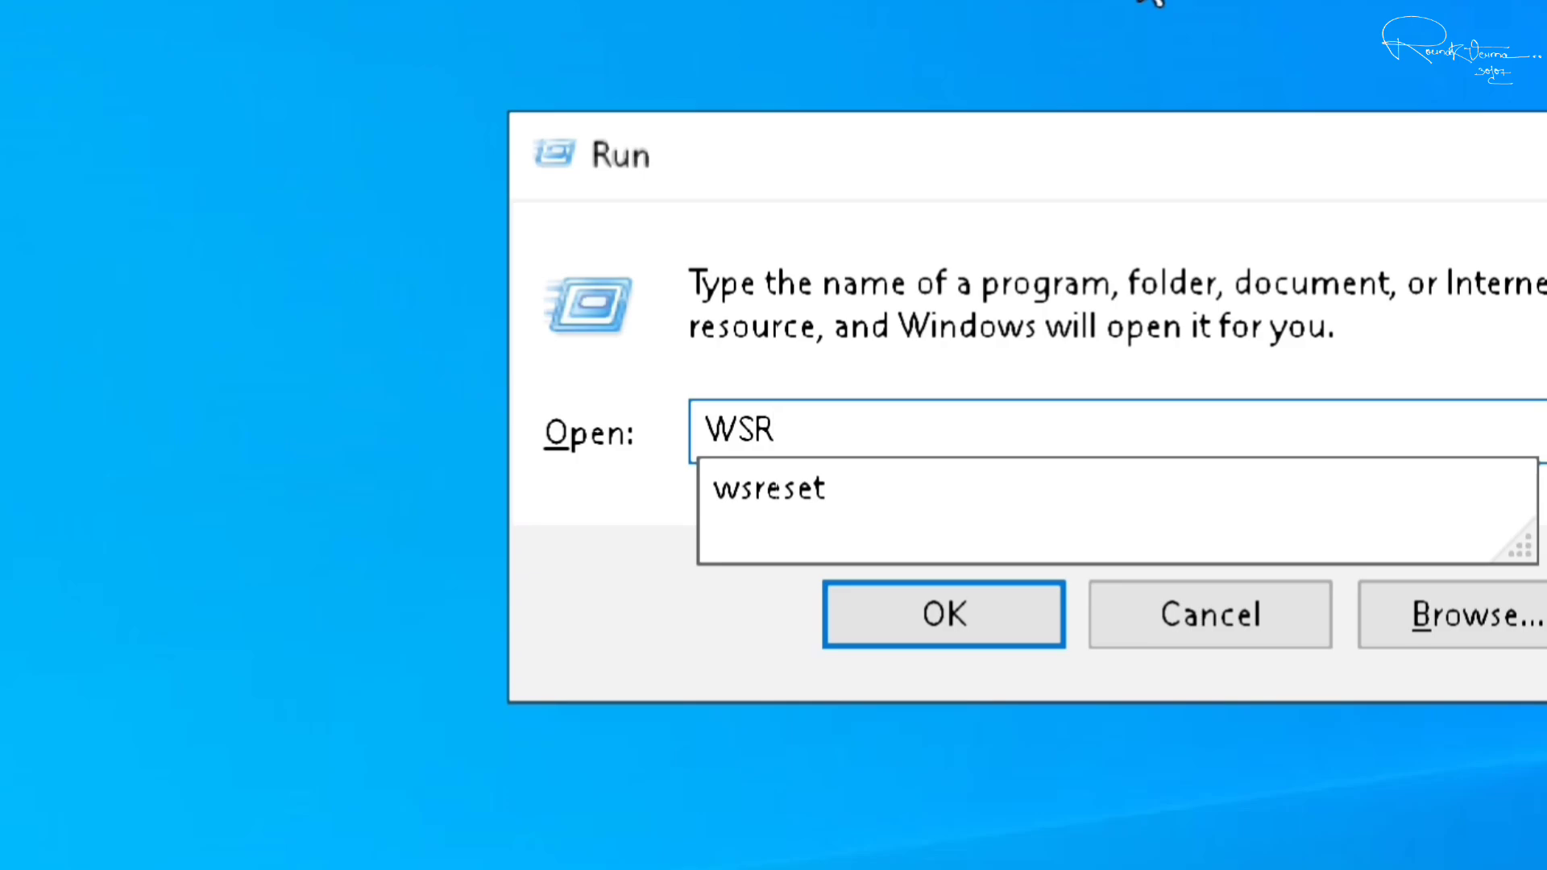
text(es)
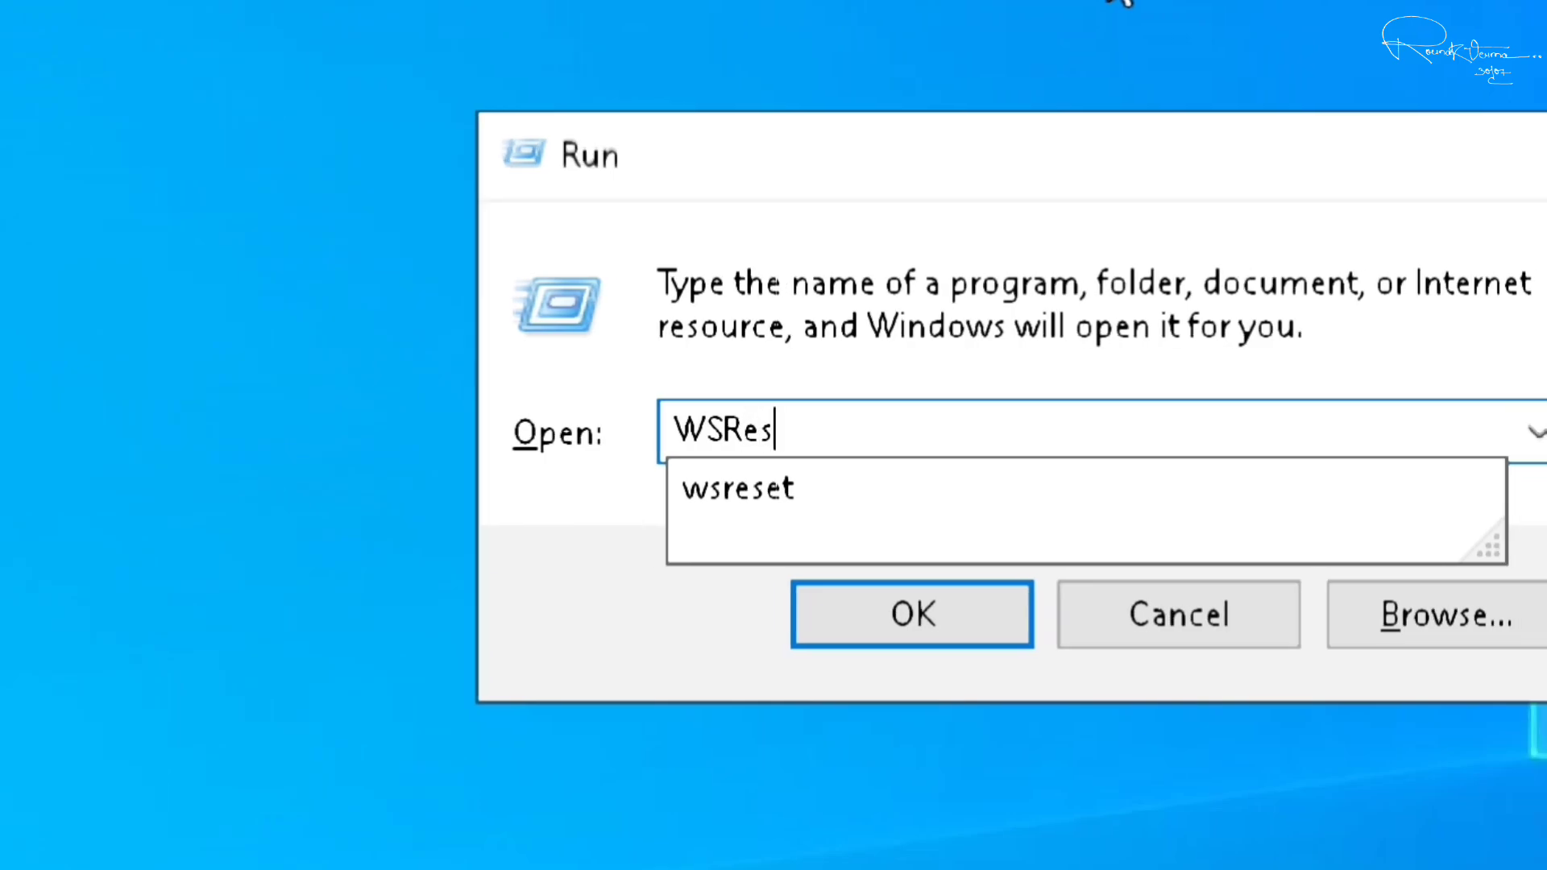
text(et)
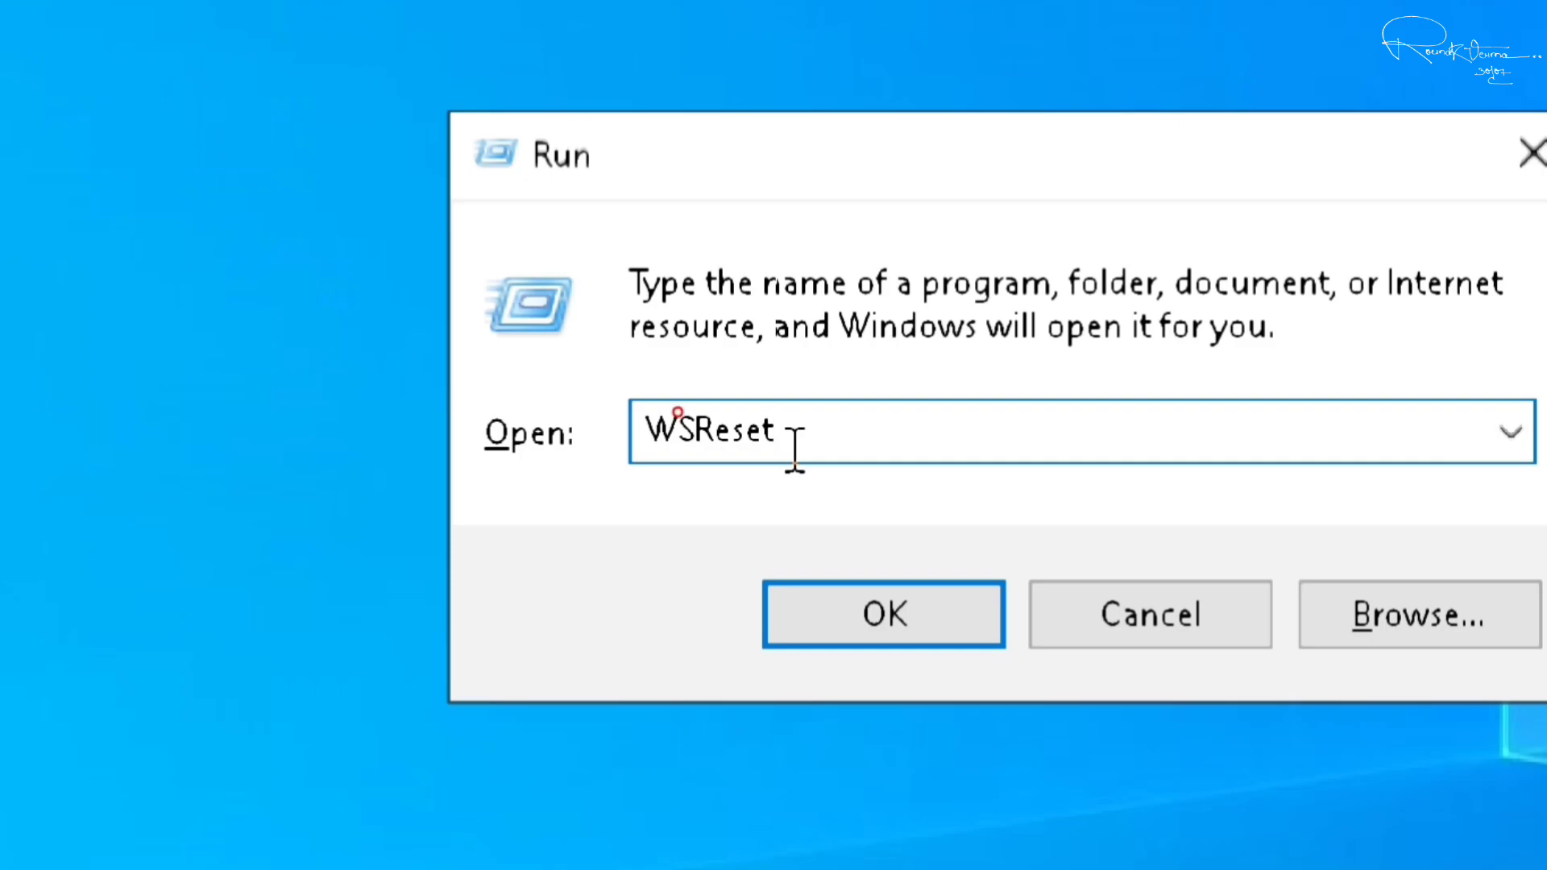
text(.exe)
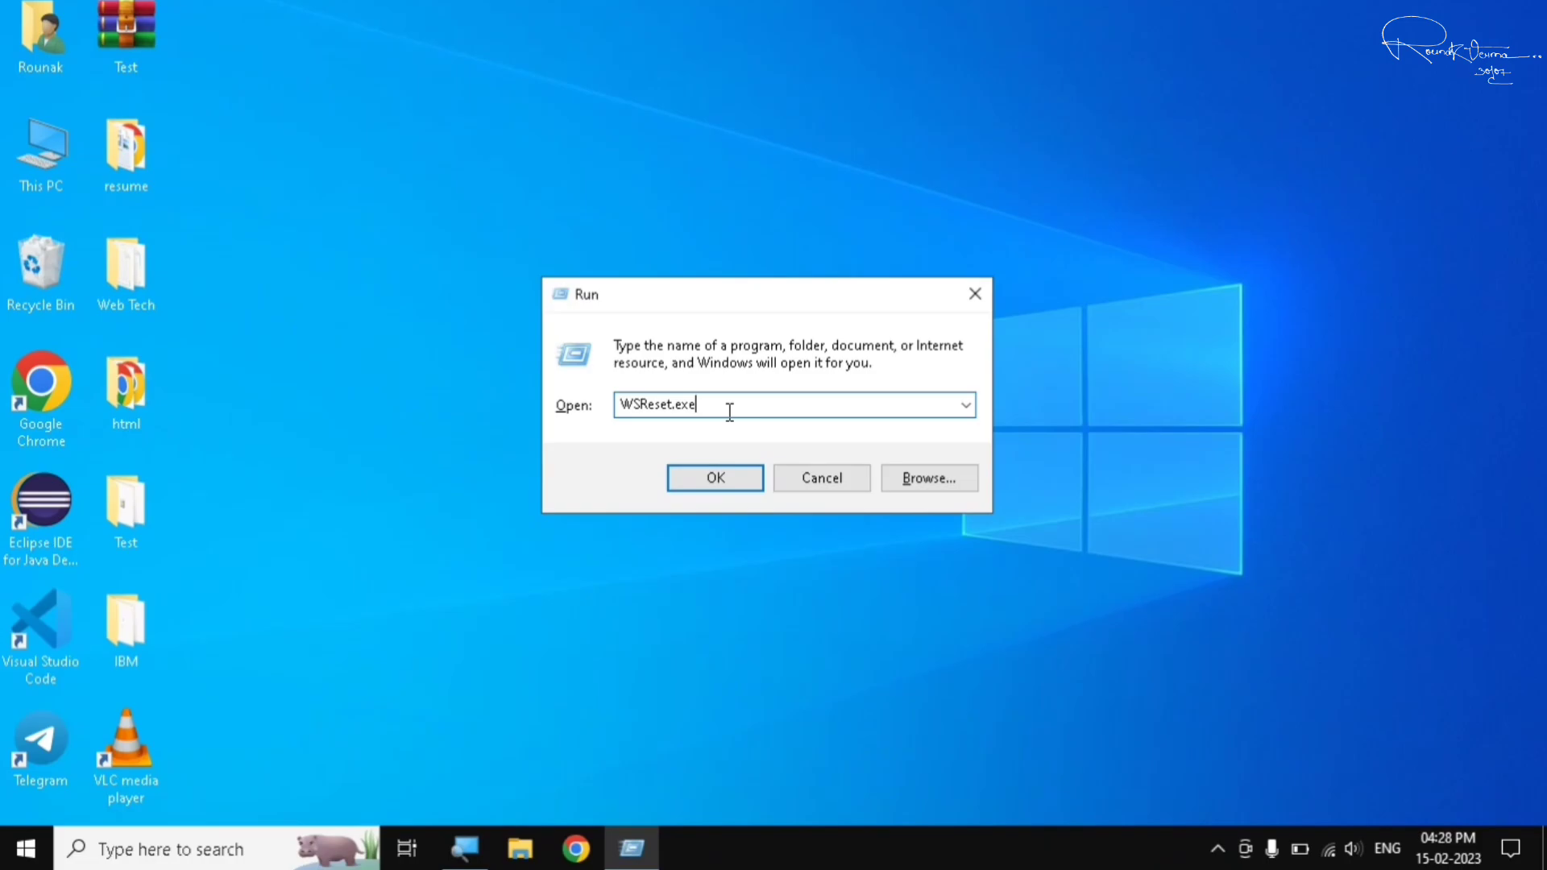
click(712, 467)
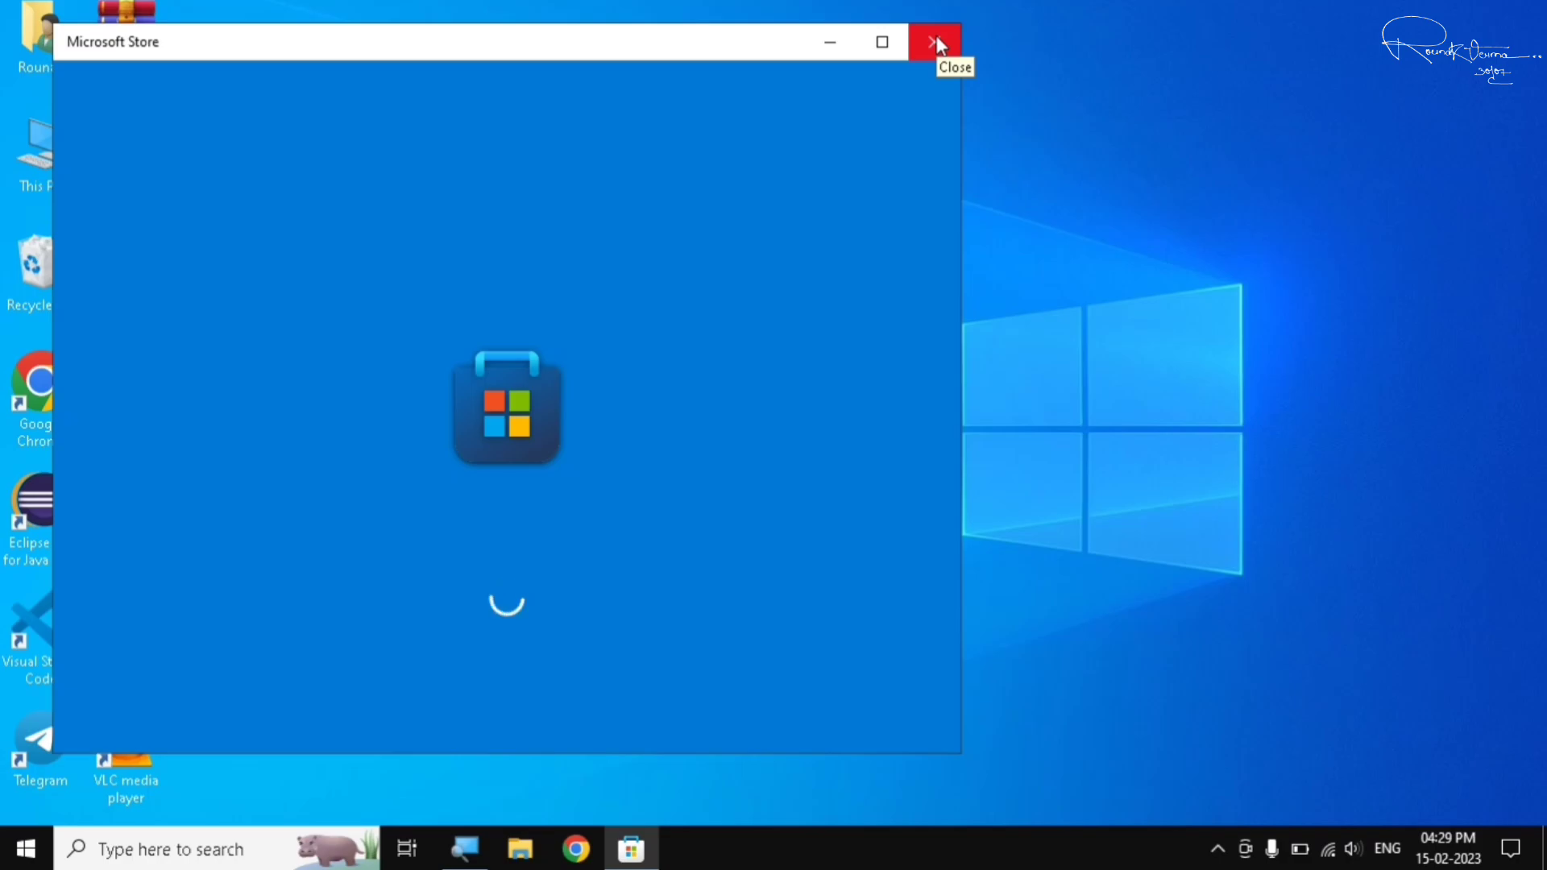
click(936, 42)
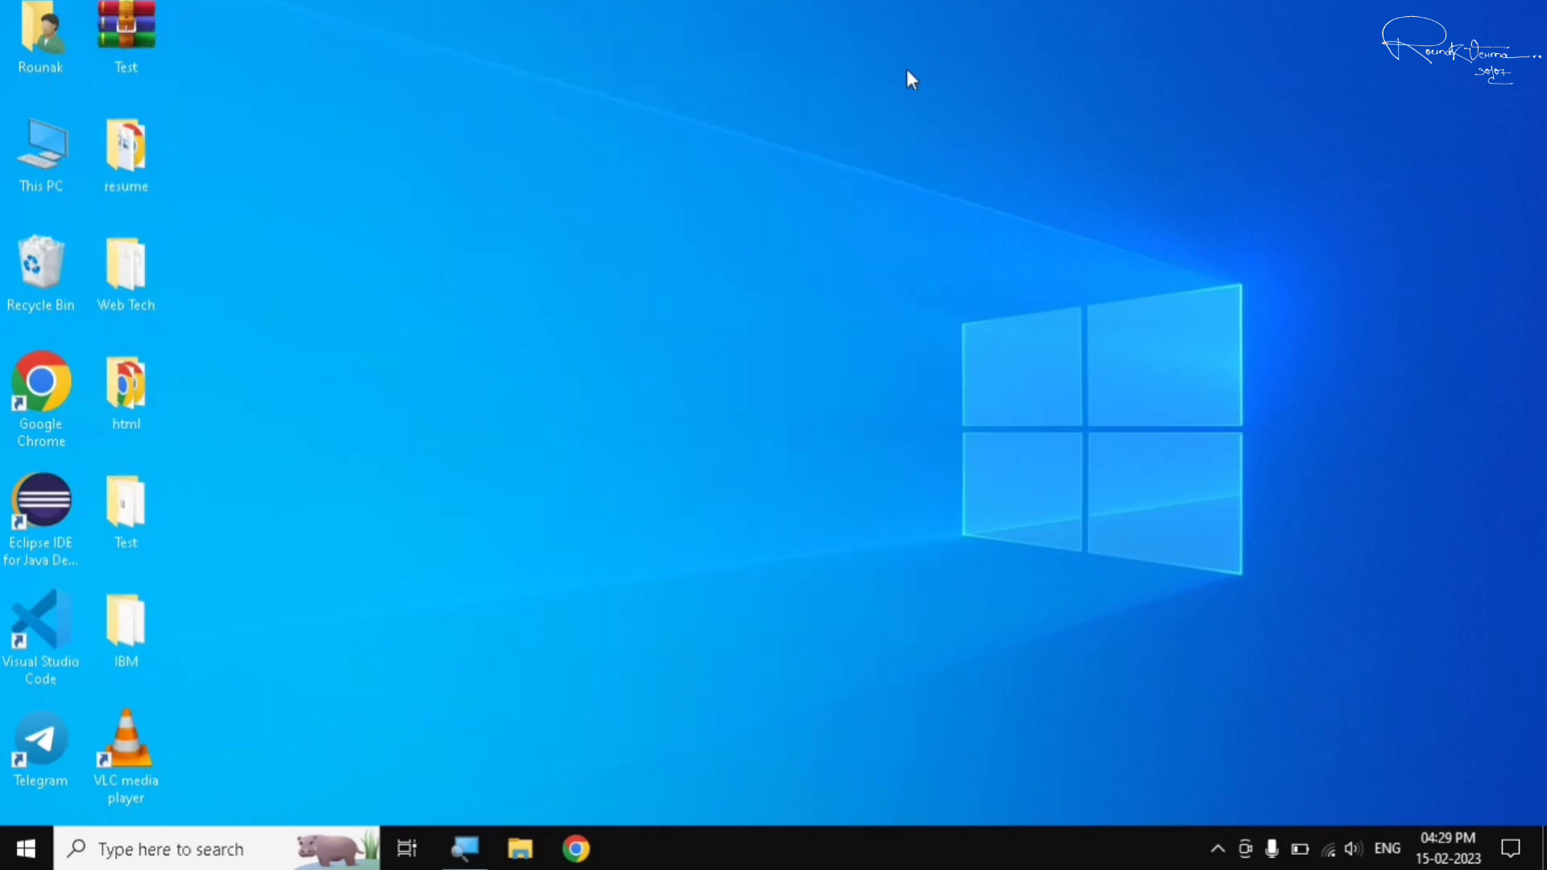
right_click(869, 116)
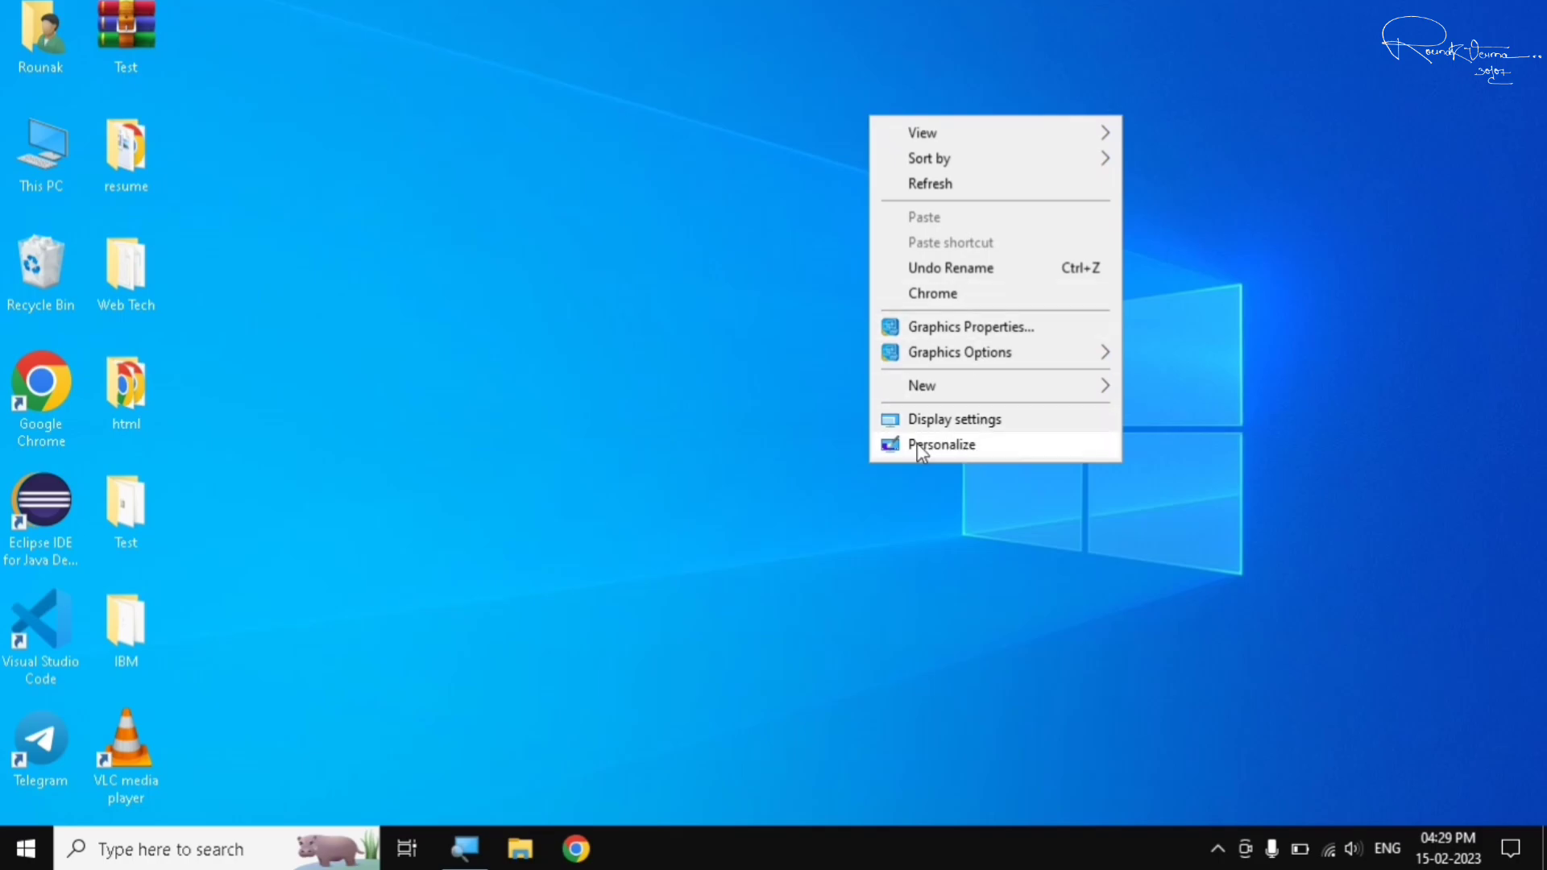
click(819, 464)
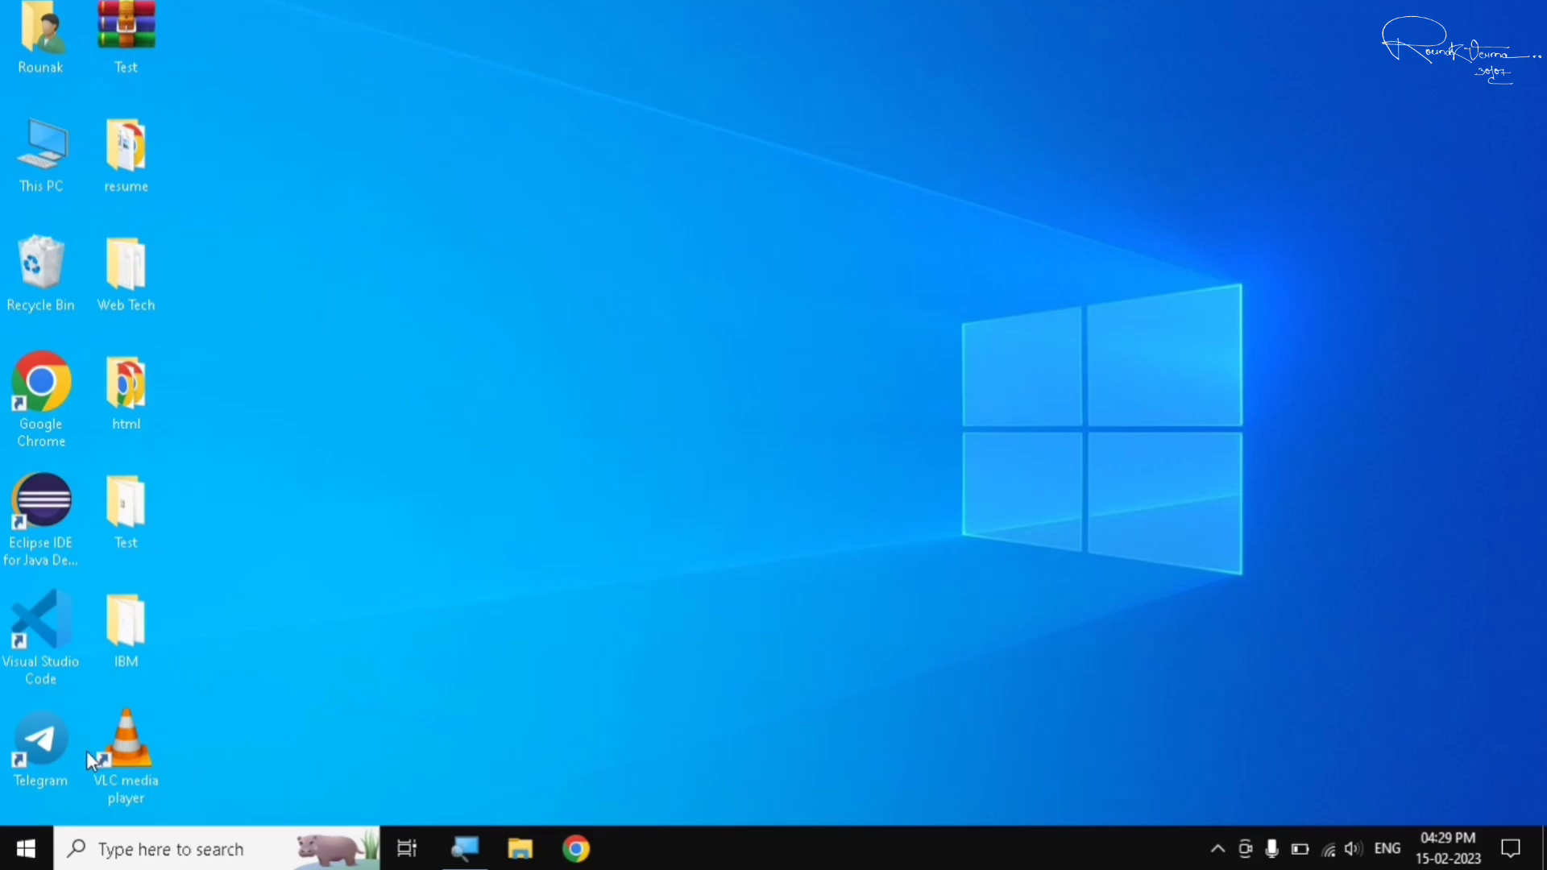
Search Windows for cmd and open Command Prompt as administrator, moving its window into clear view
key(super)
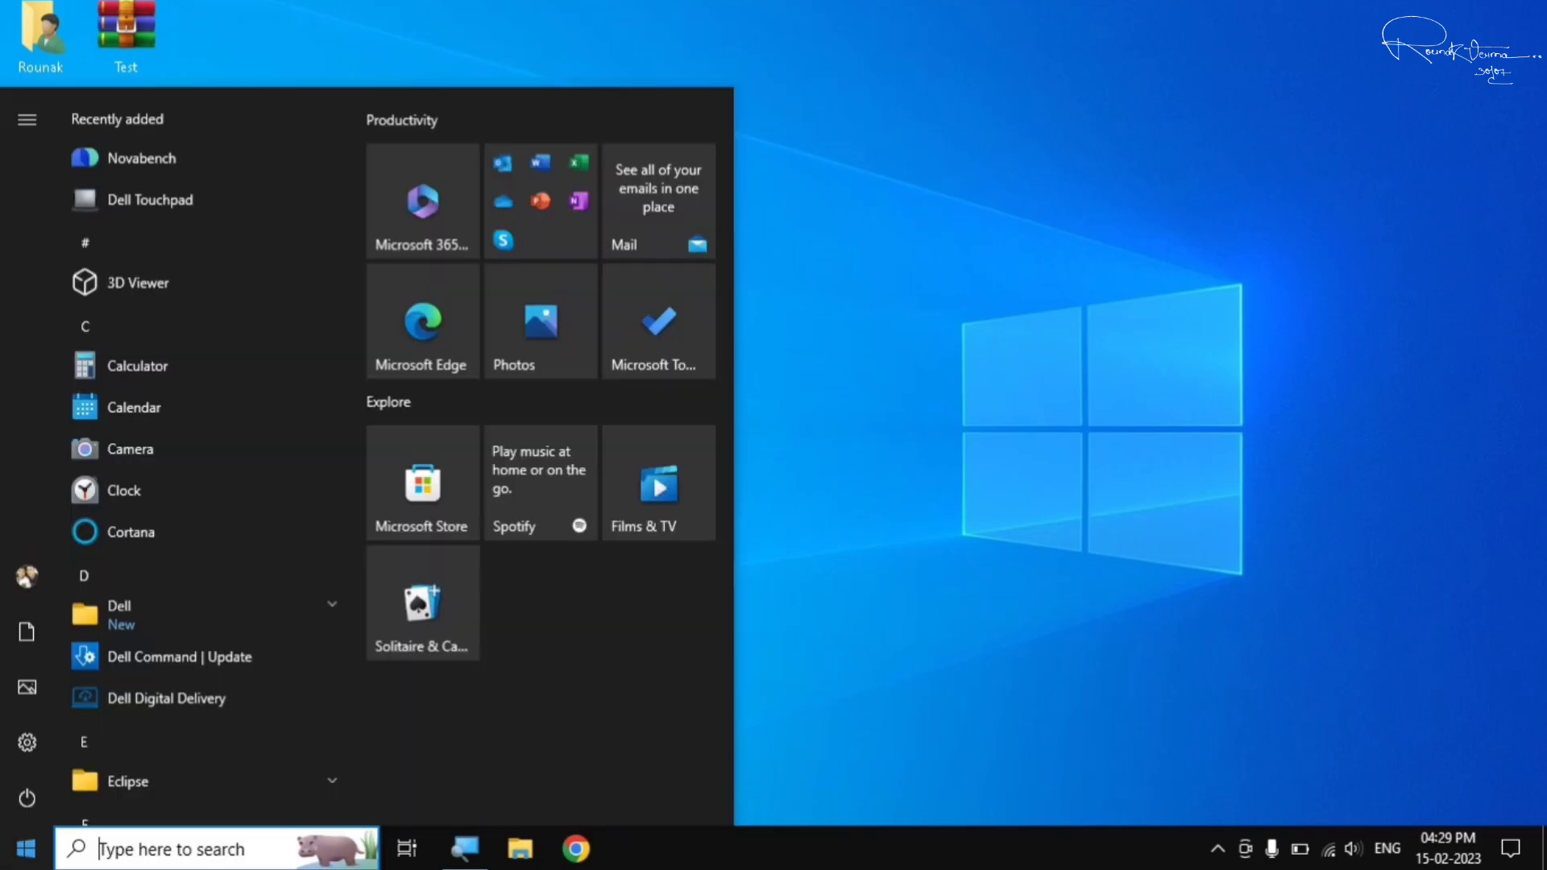
text(cmd)
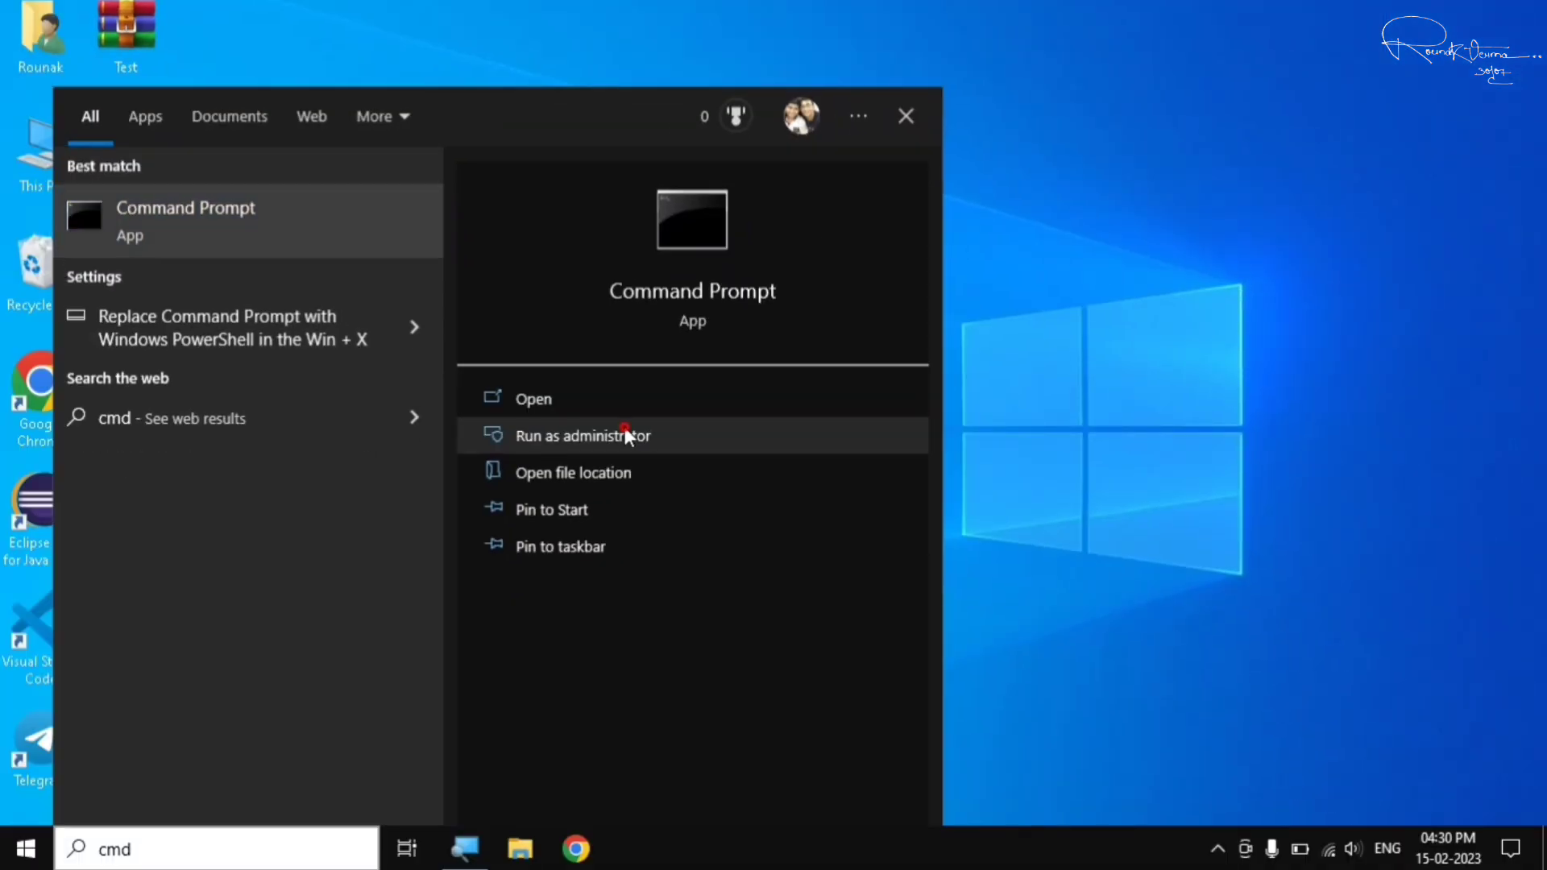
click(625, 435)
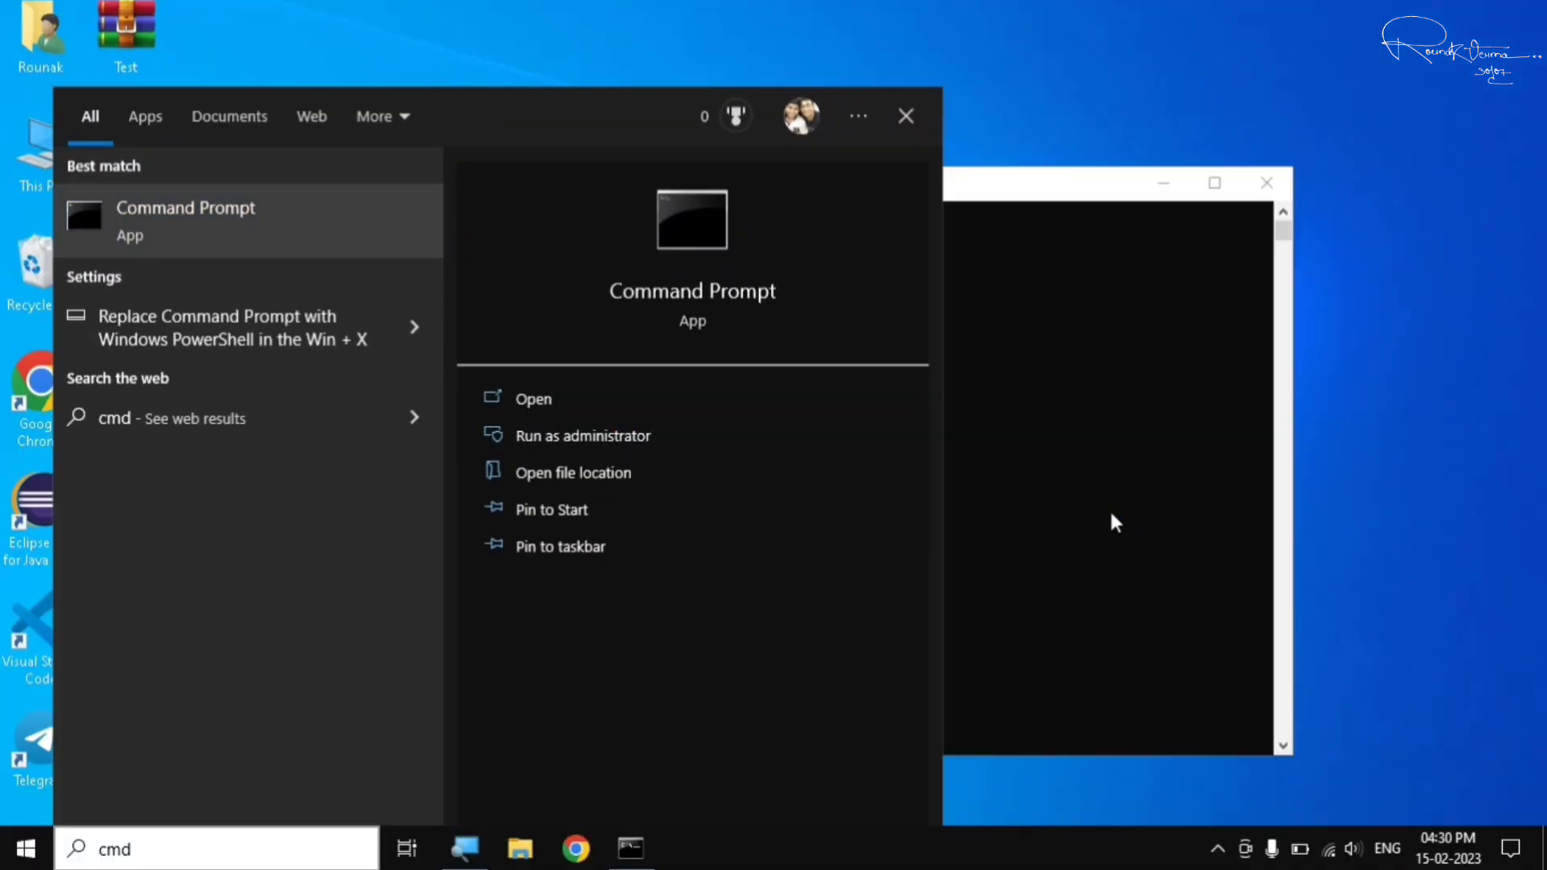
click(999, 57)
drag(766, 192, 939, 94)
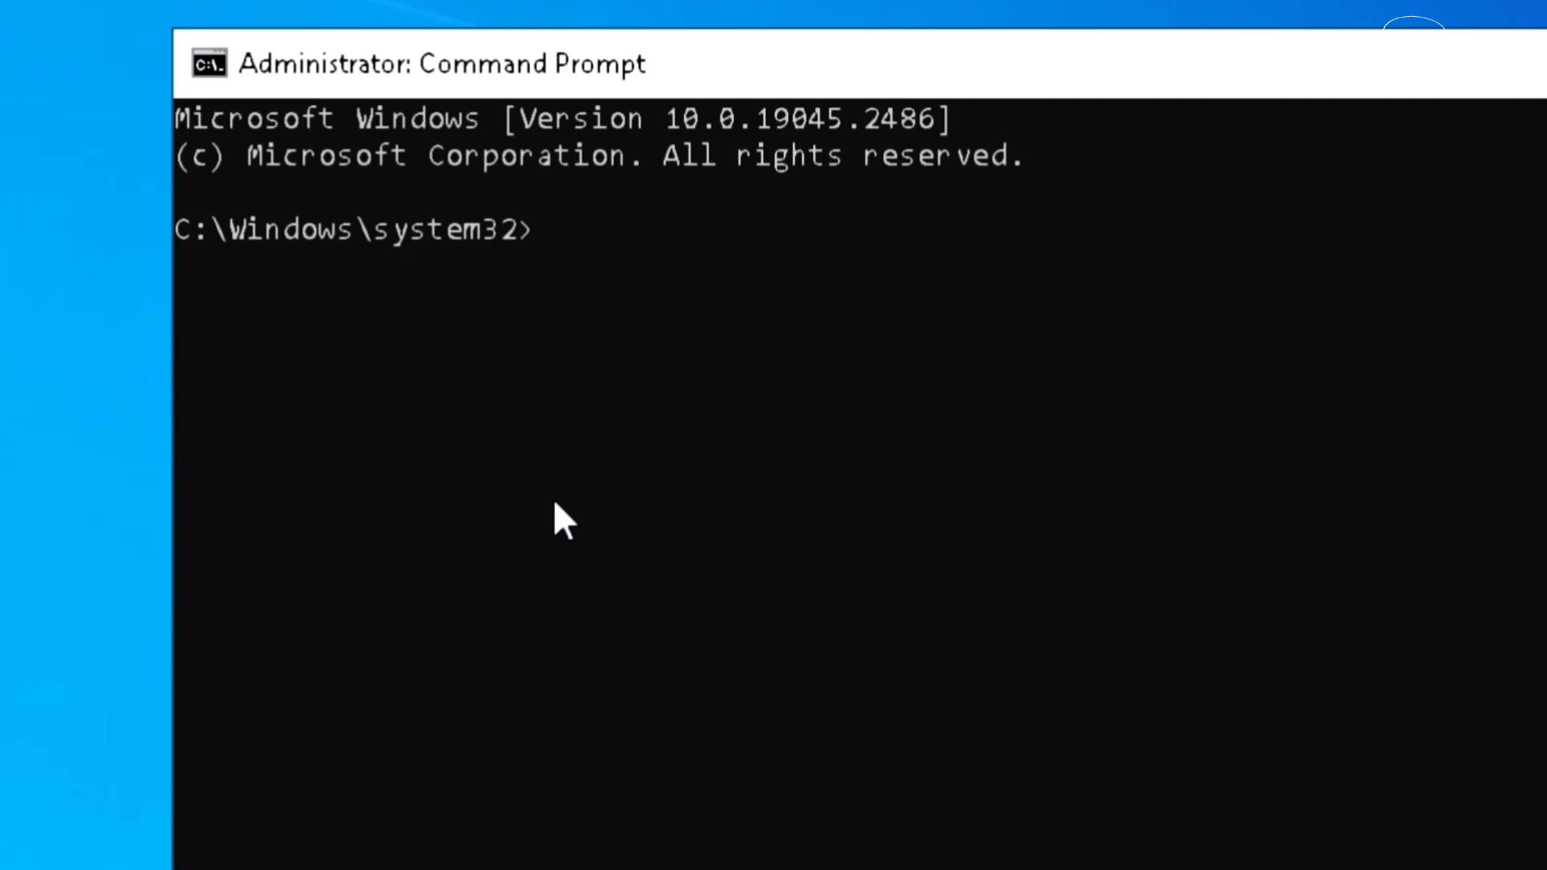
Run the system file scan with sfc /scannow and close the Command Prompt window
text(sfc )
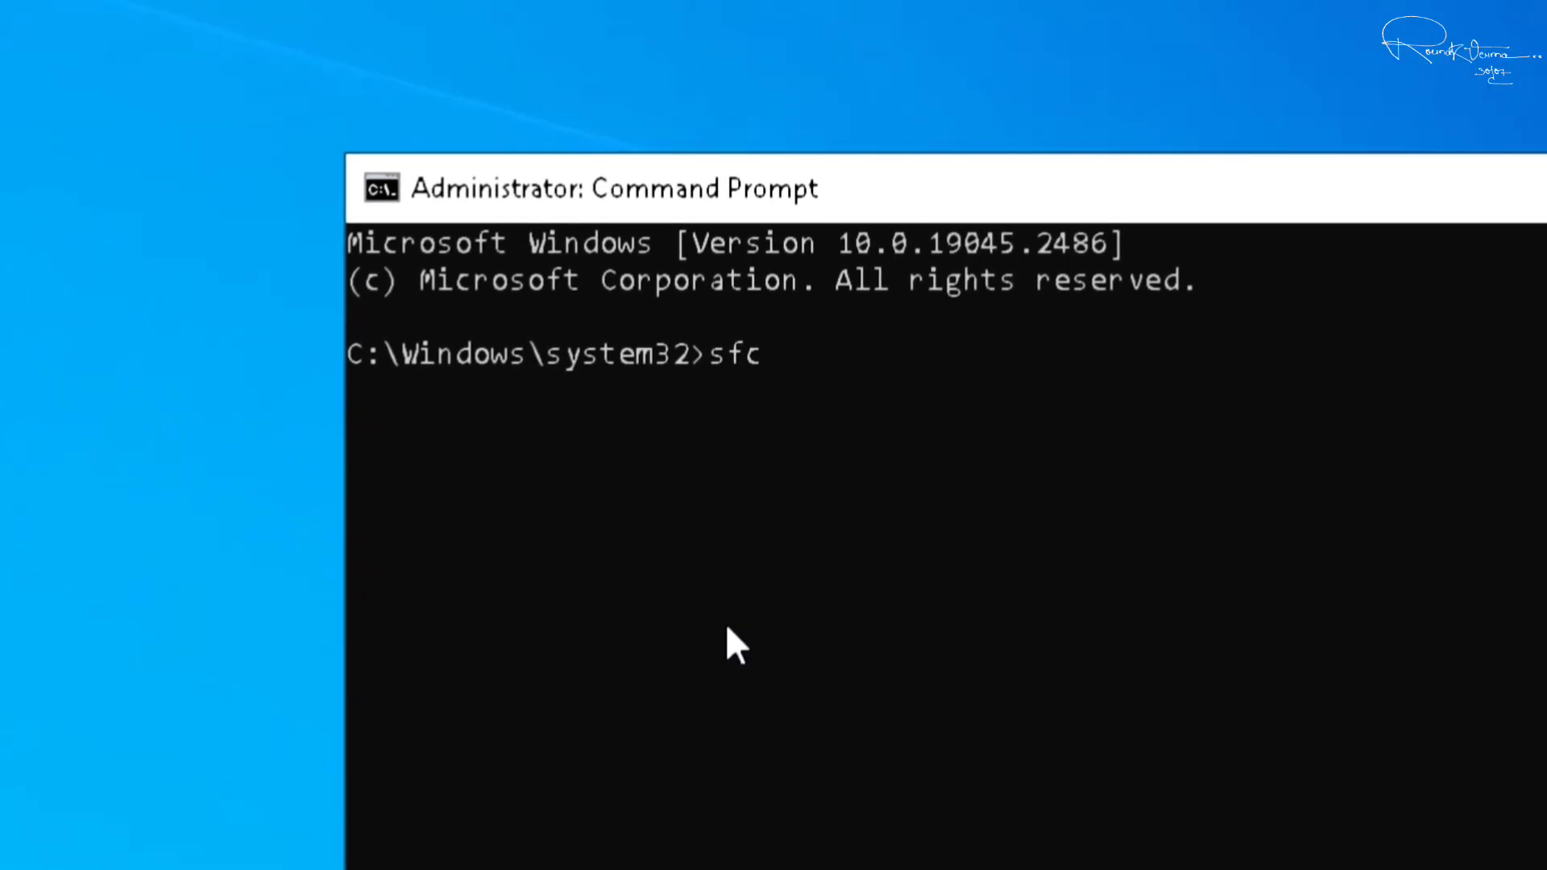
text(/s)
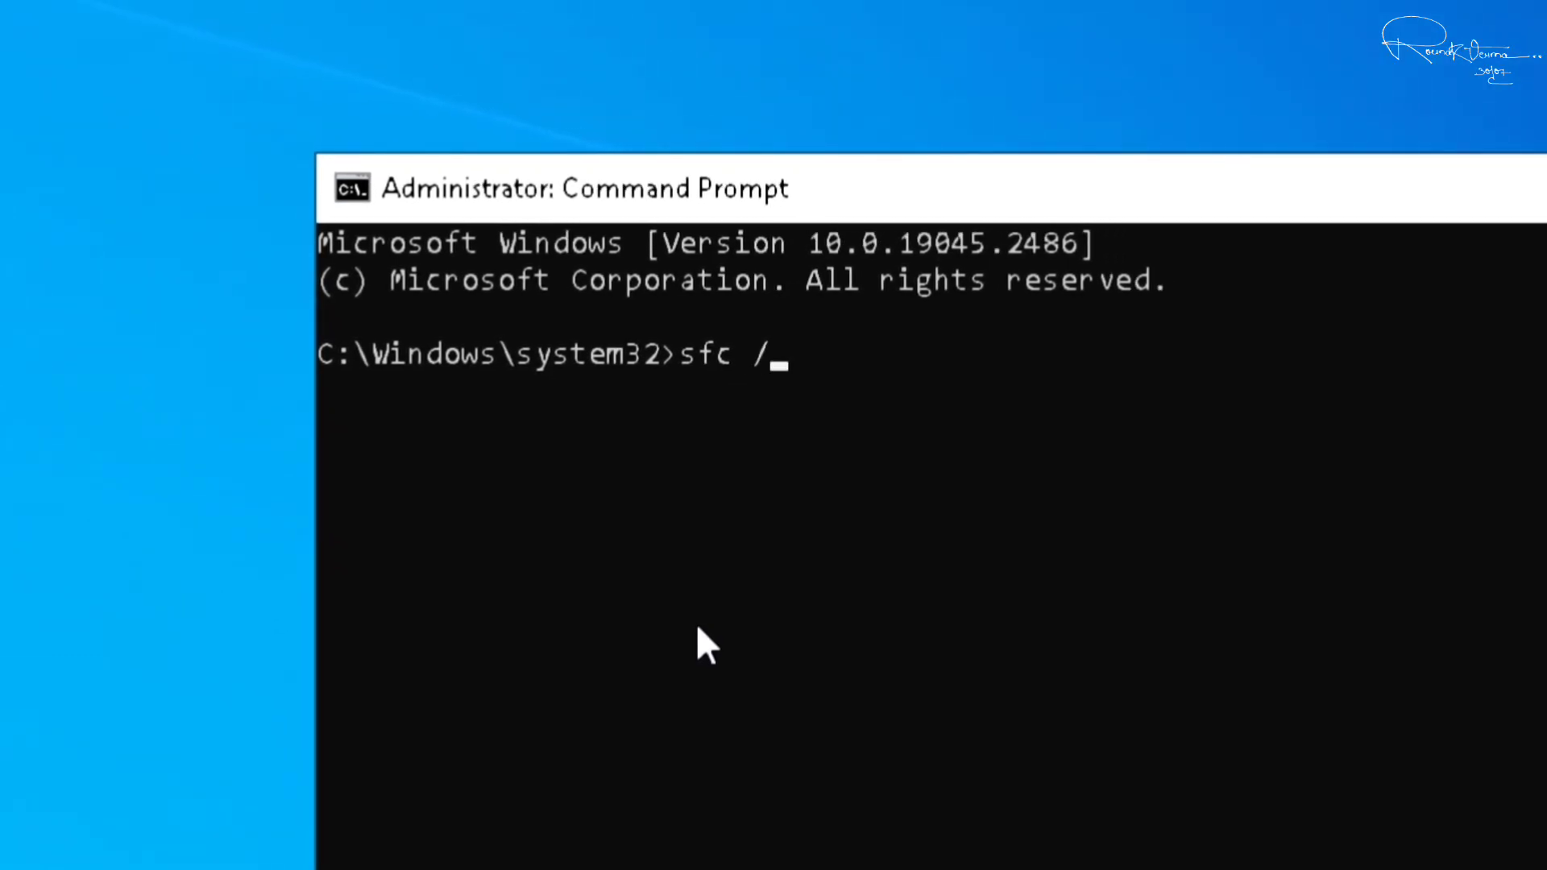
text(c)
key(BackSpace)
text(scann)
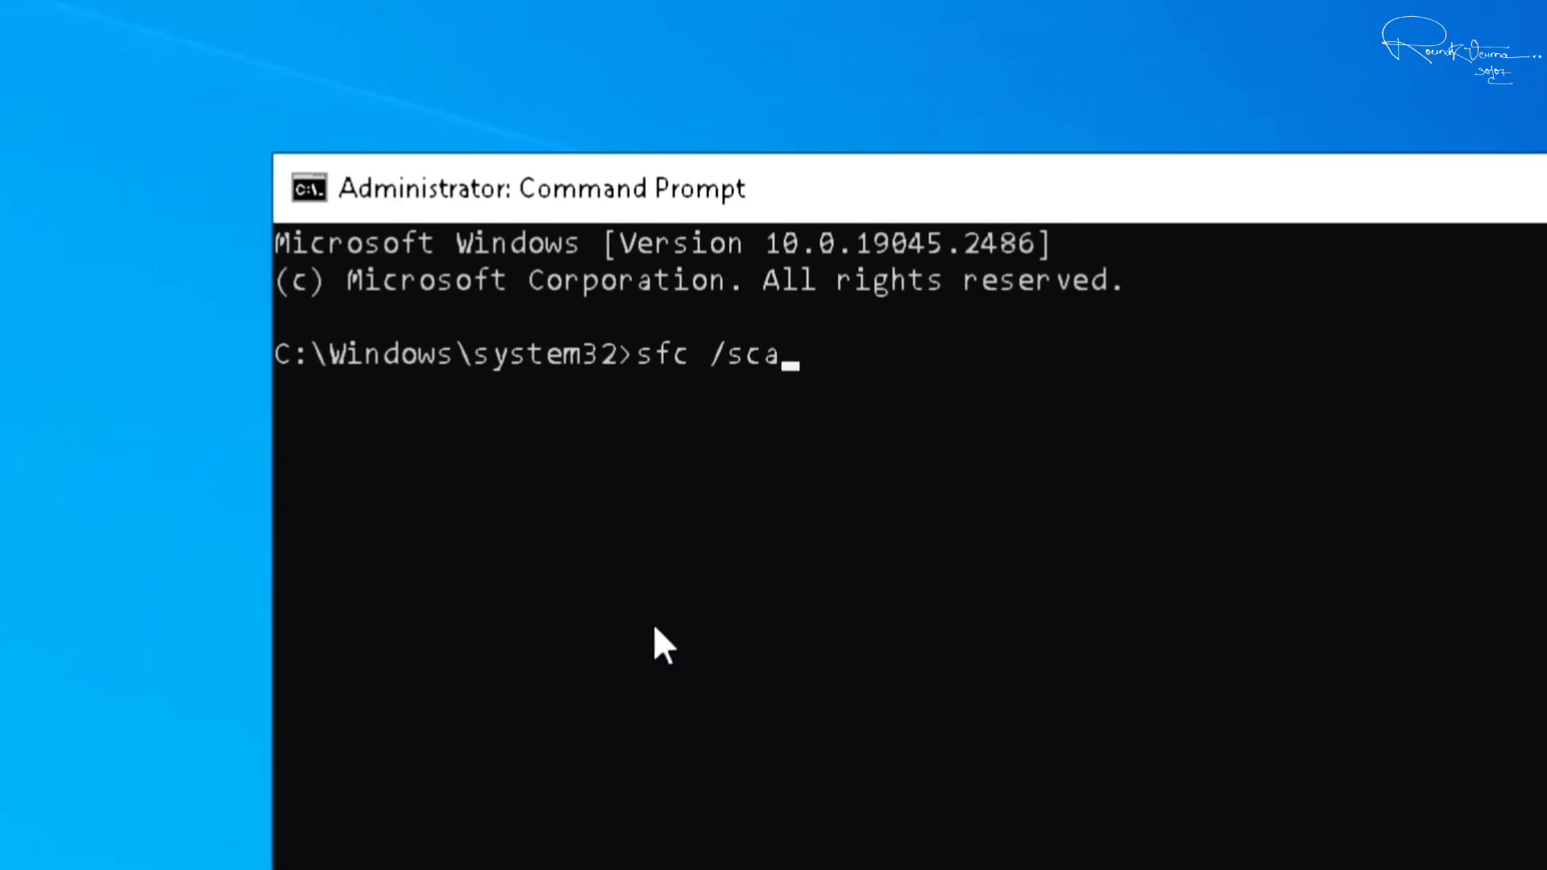
text(ow)
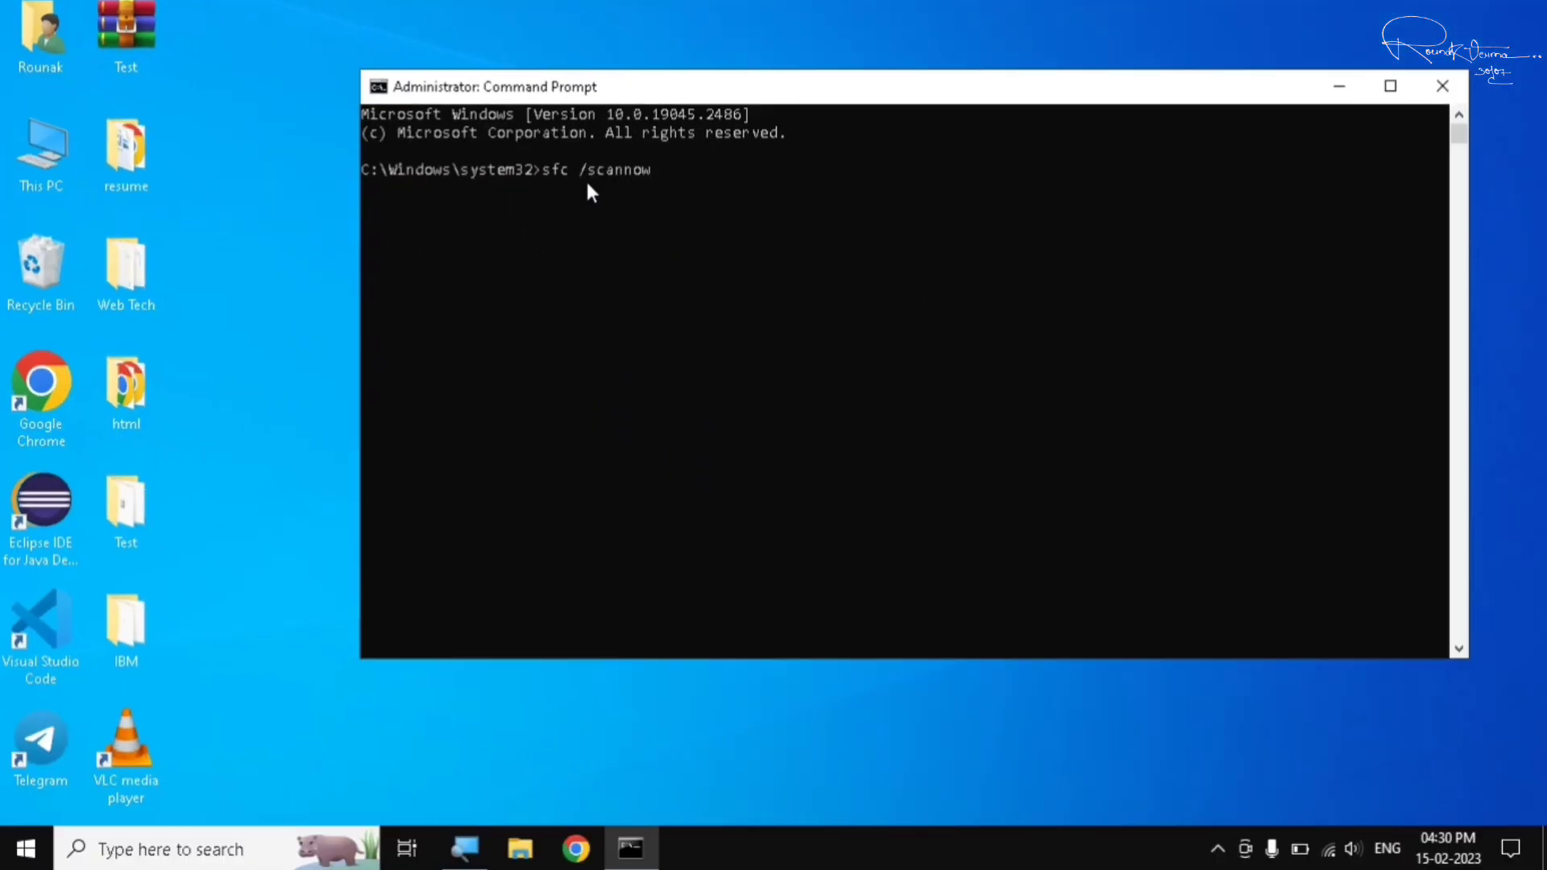
key(Return)
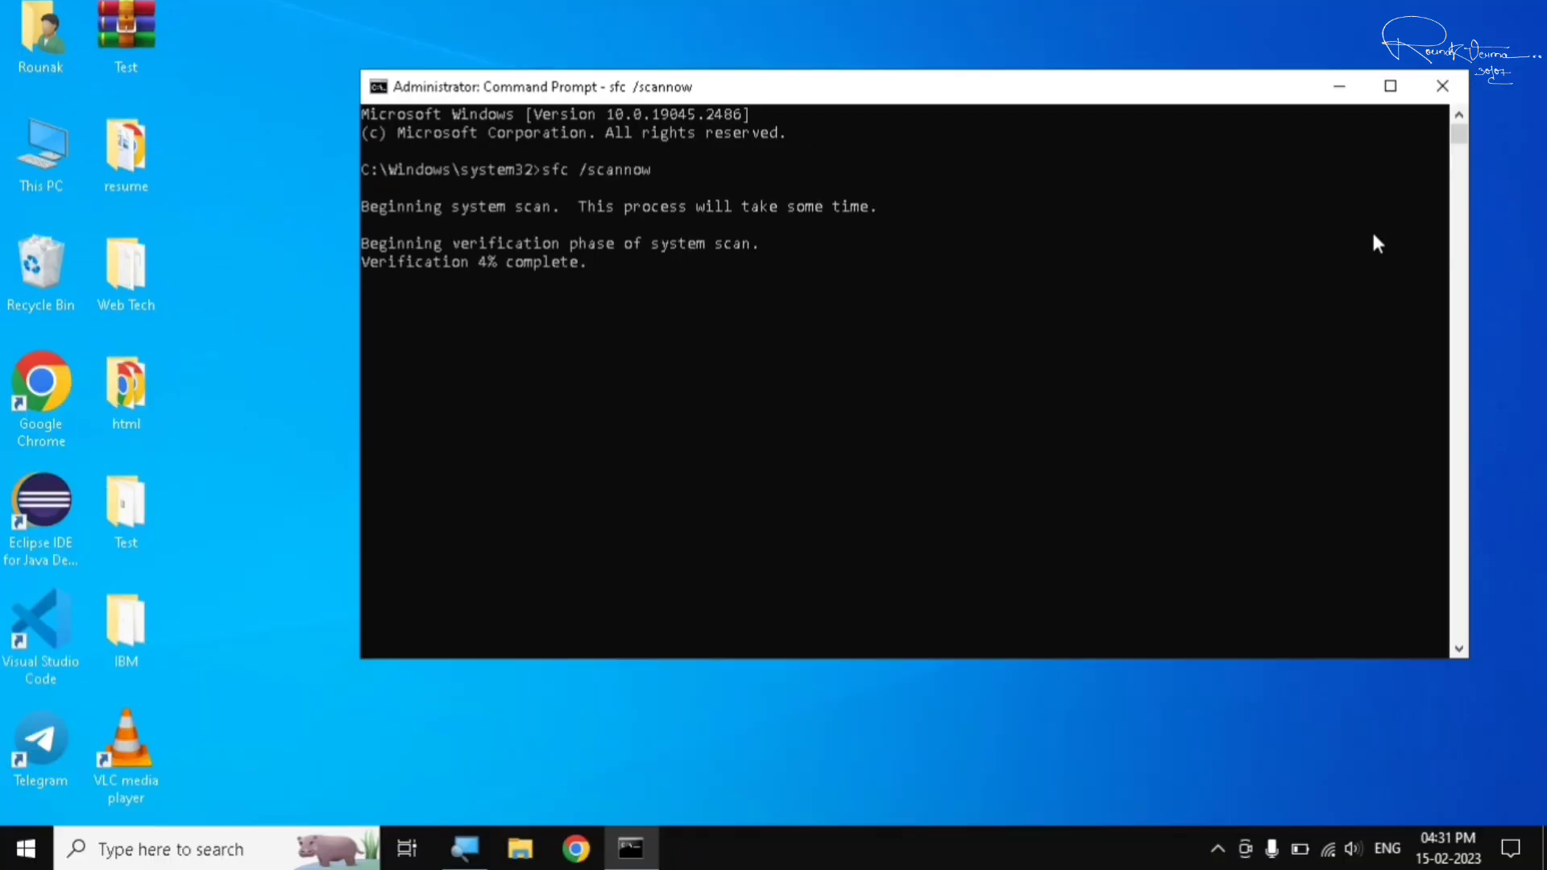
click(1444, 90)
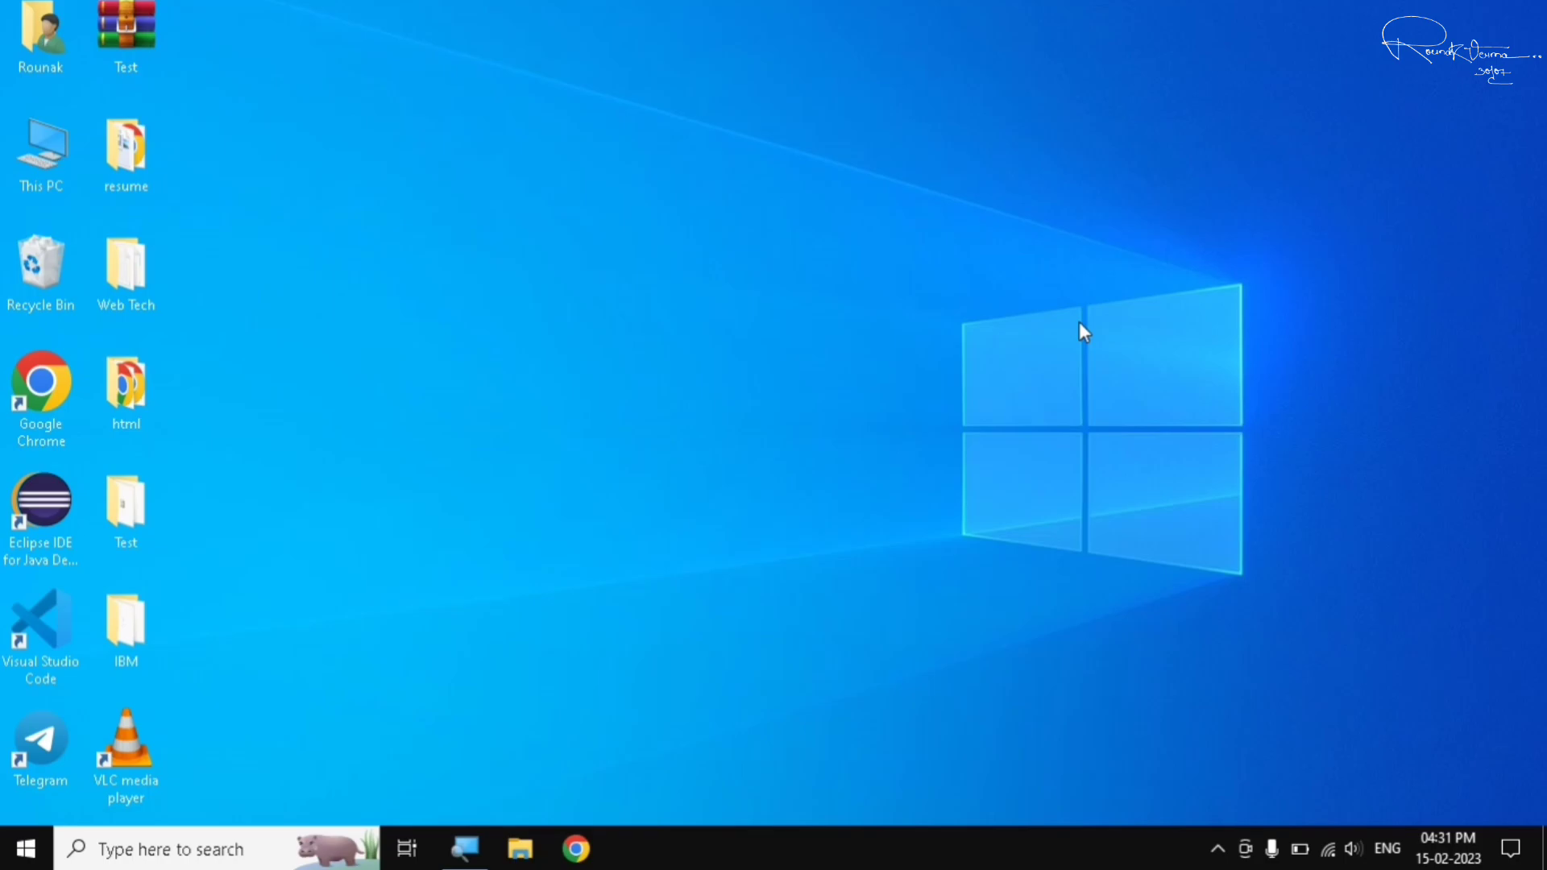
click(26, 849)
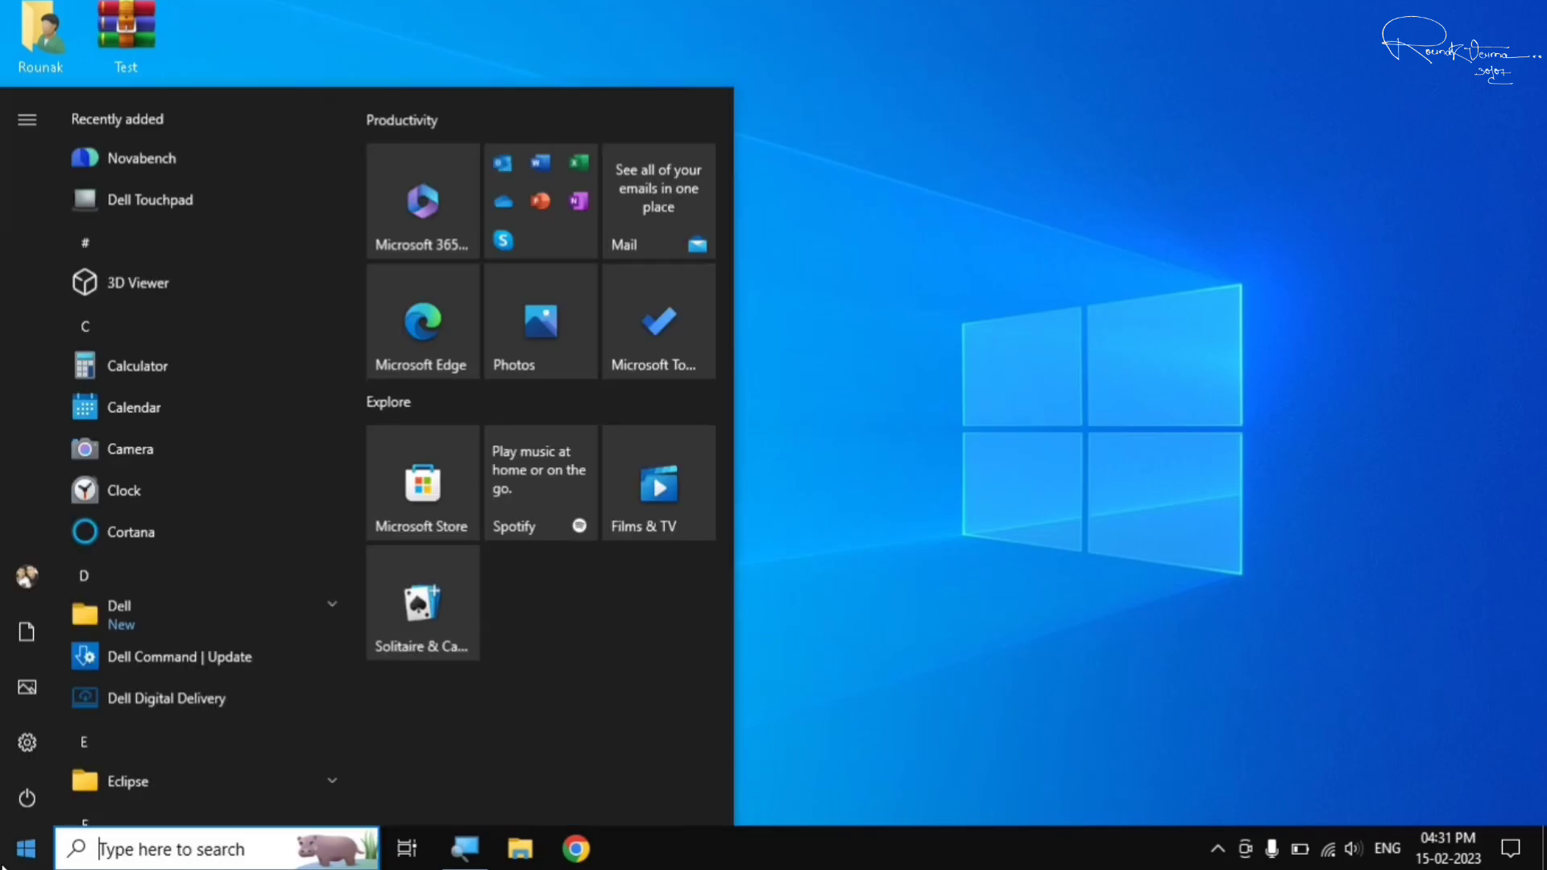
click(19, 799)
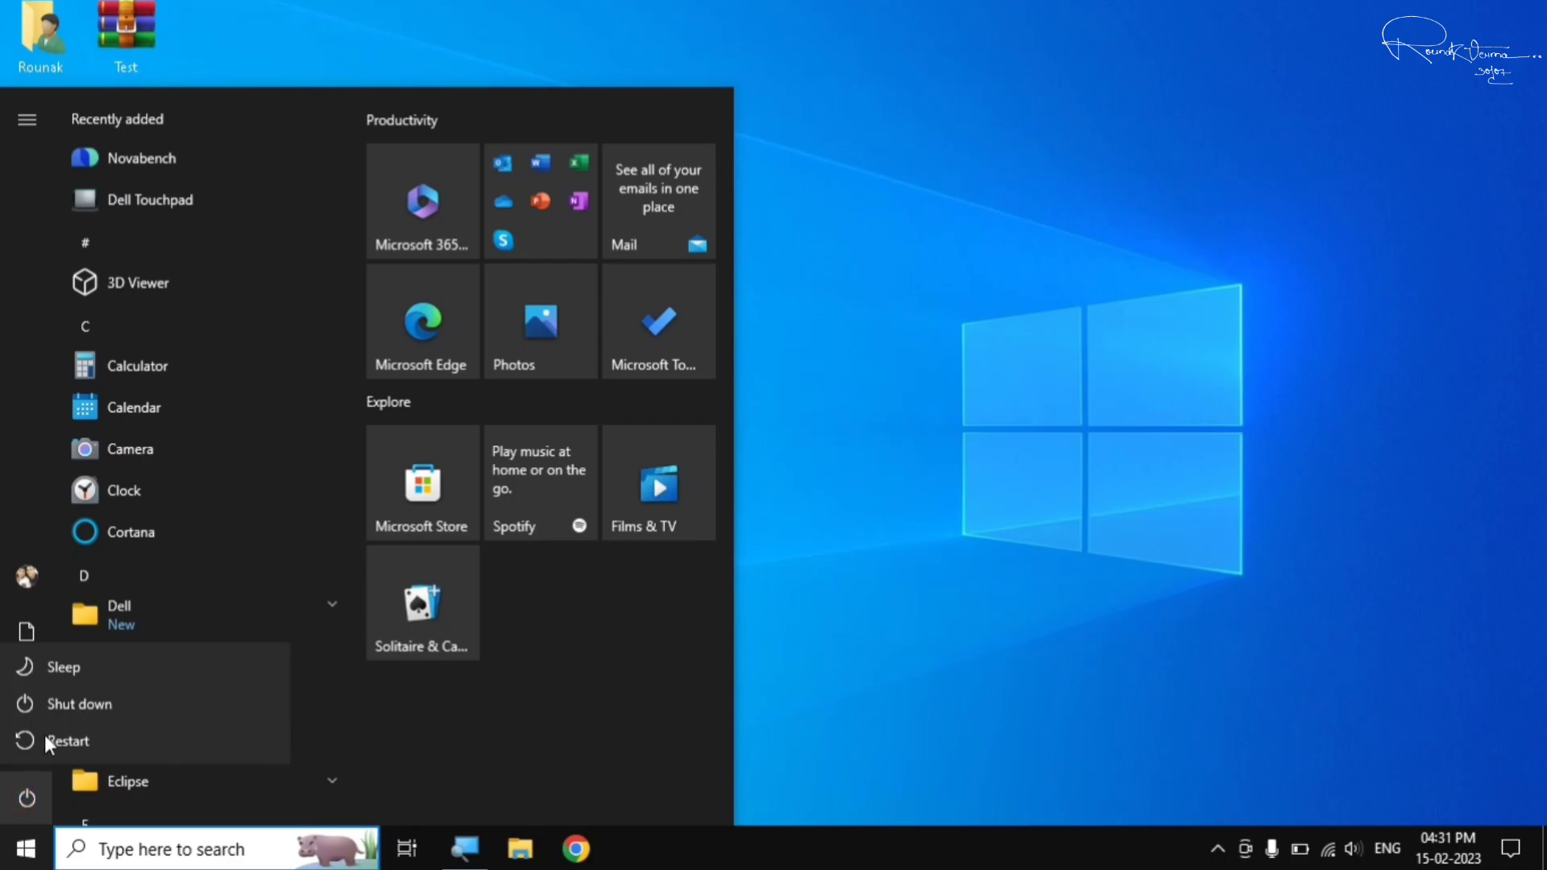
click(912, 390)
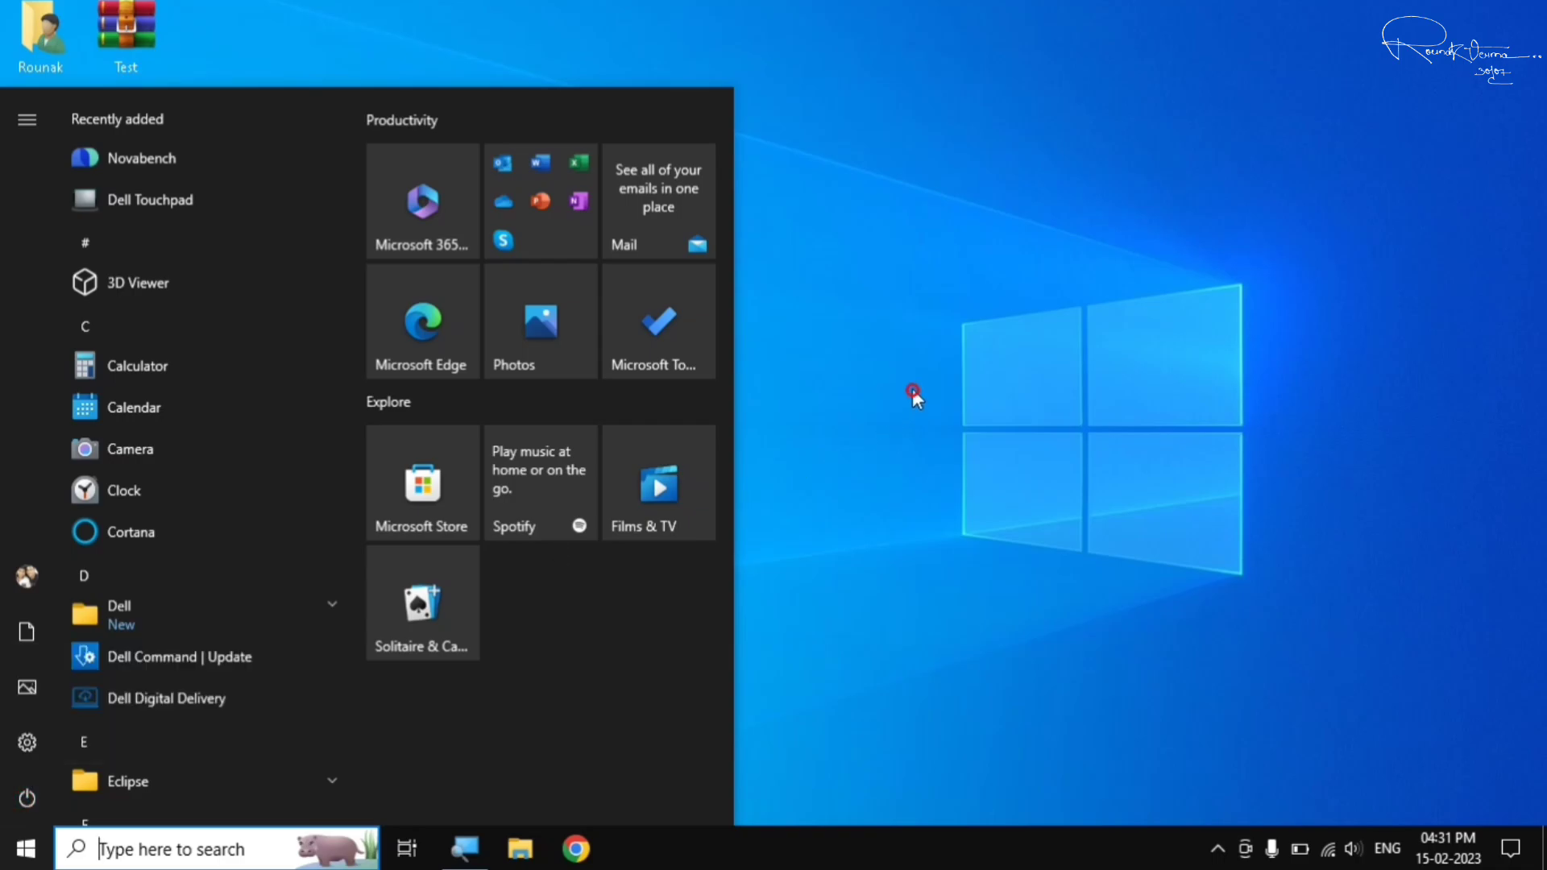
click(867, 316)
right_click(866, 314)
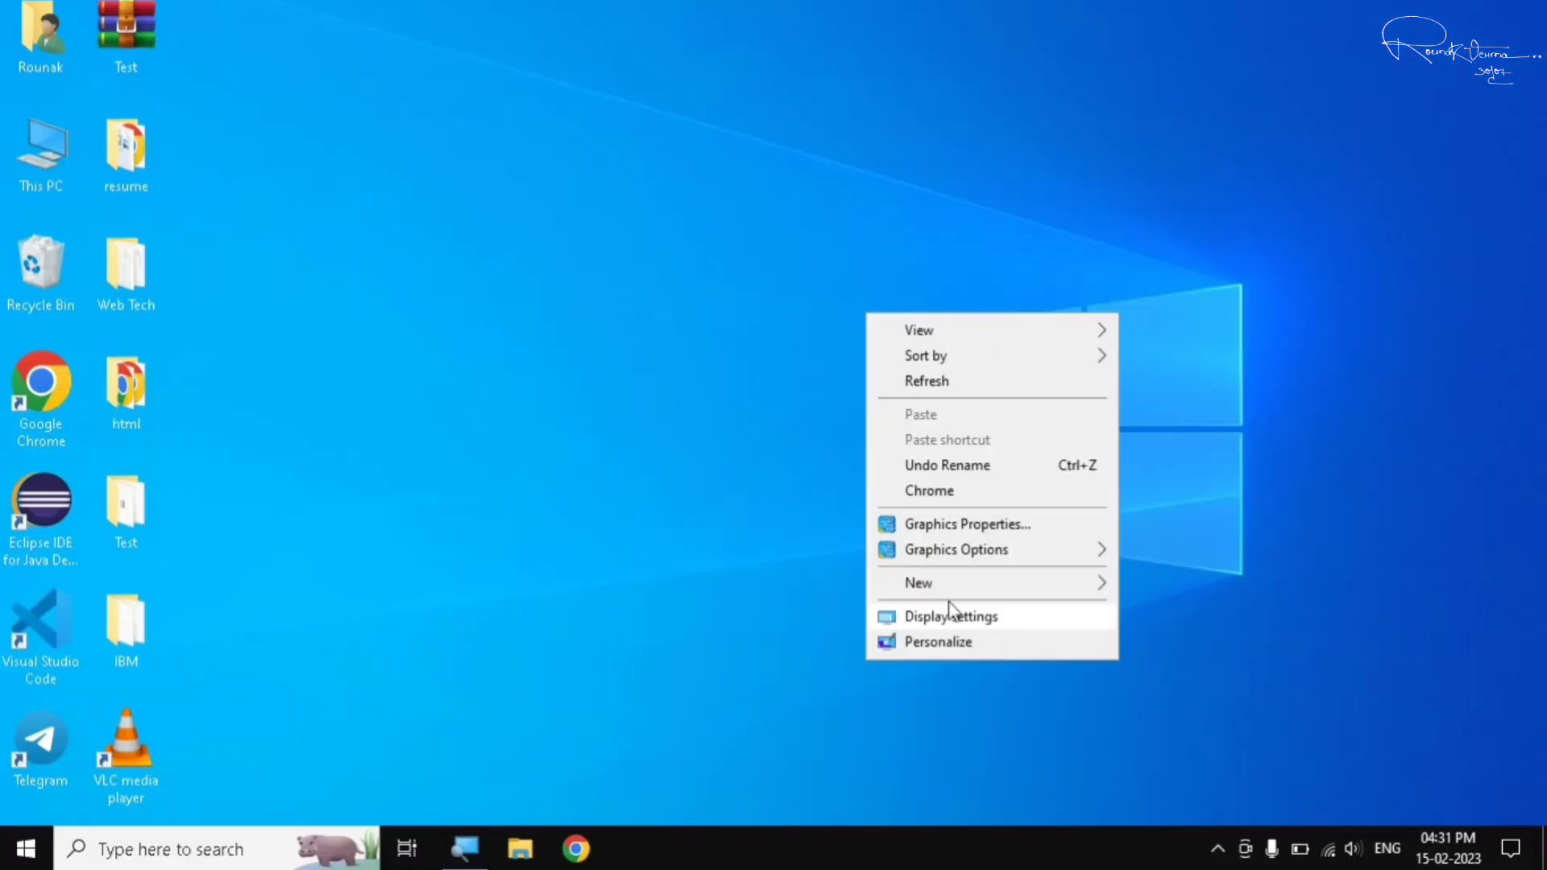
click(757, 449)
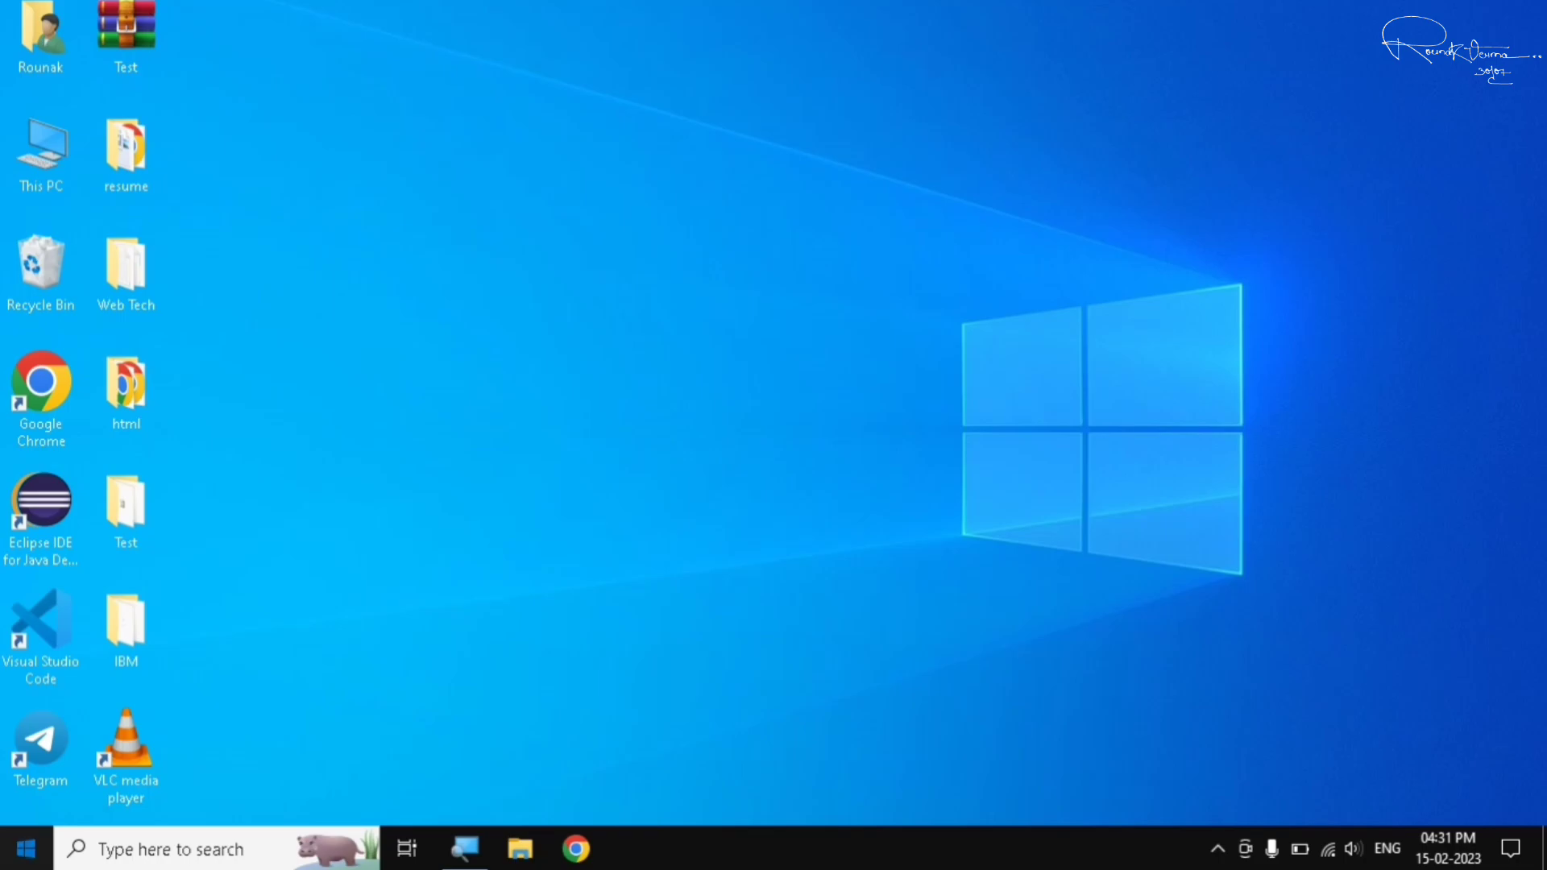
Search Windows for control and open Control Panel
click(26, 848)
text(contro)
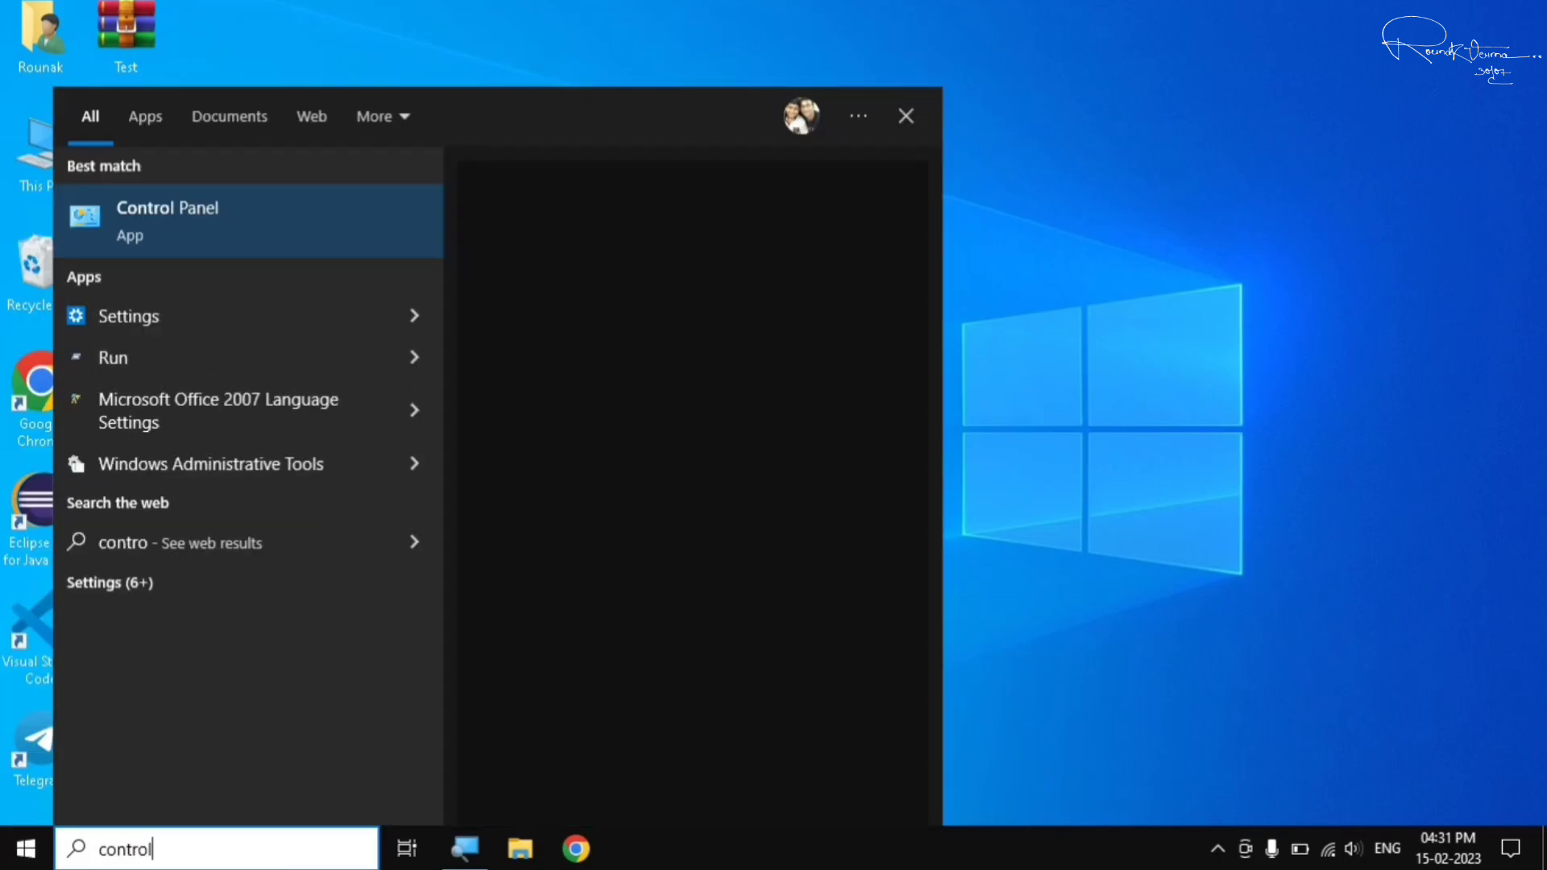
text(l)
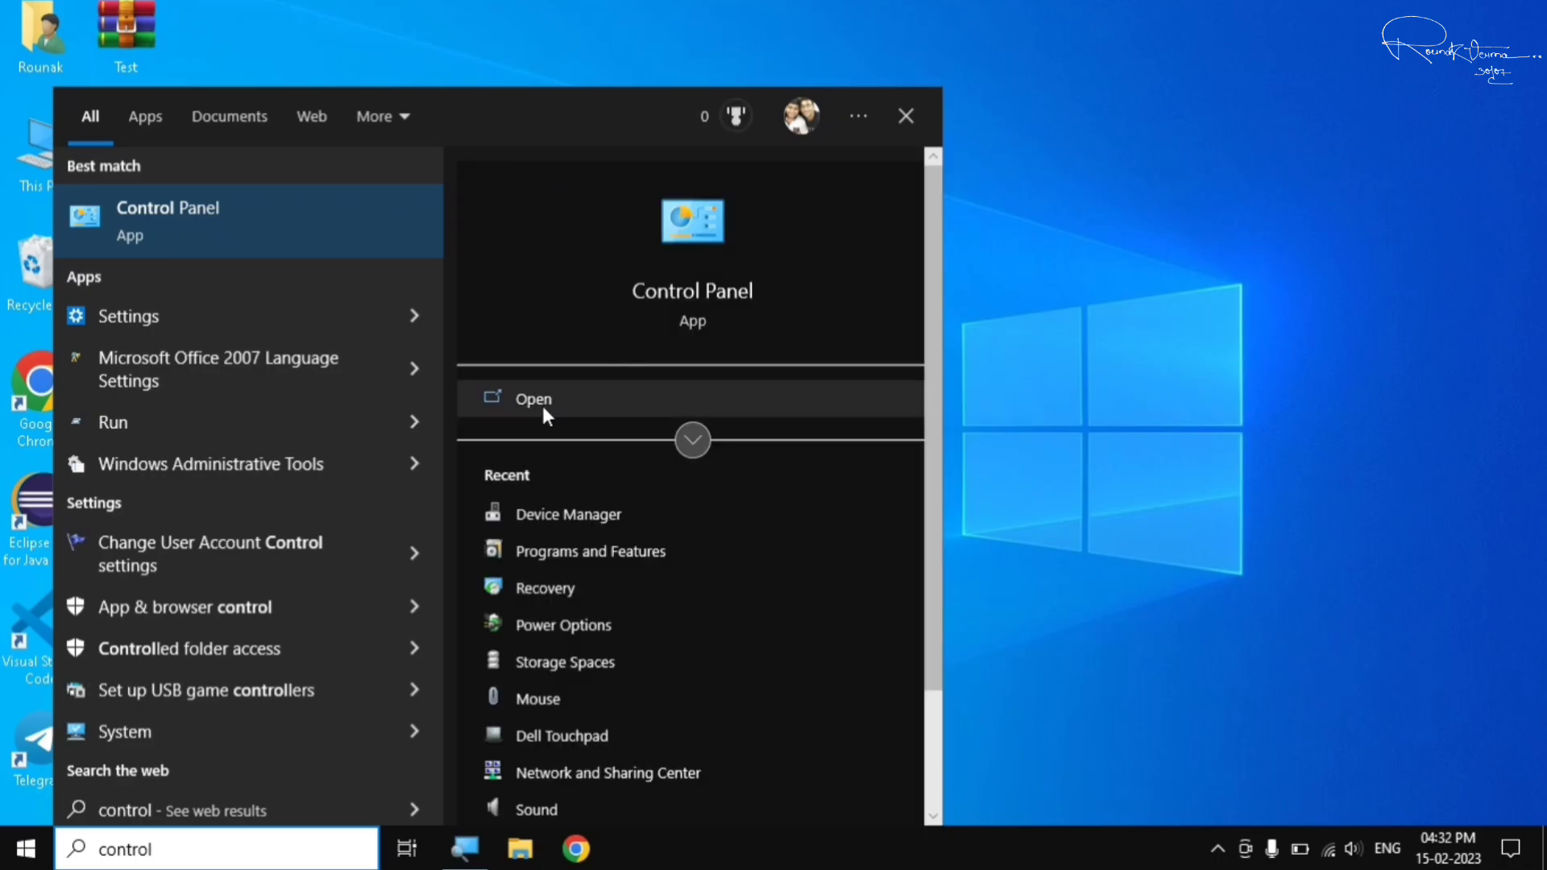
click(565, 407)
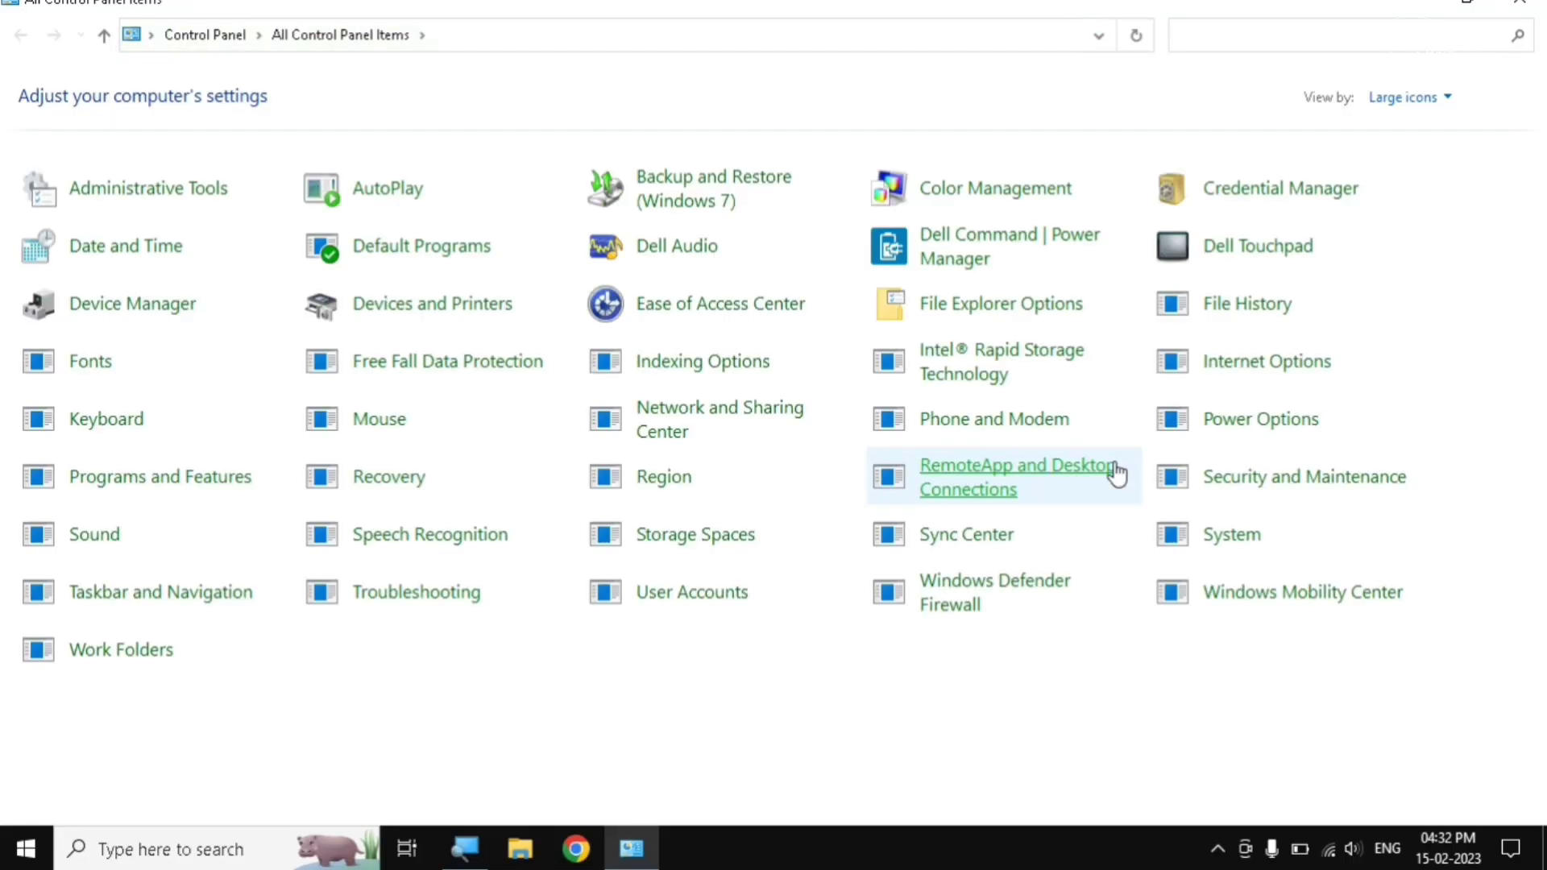
Switch the Control Panel view to Category and back to large icons
click(1426, 104)
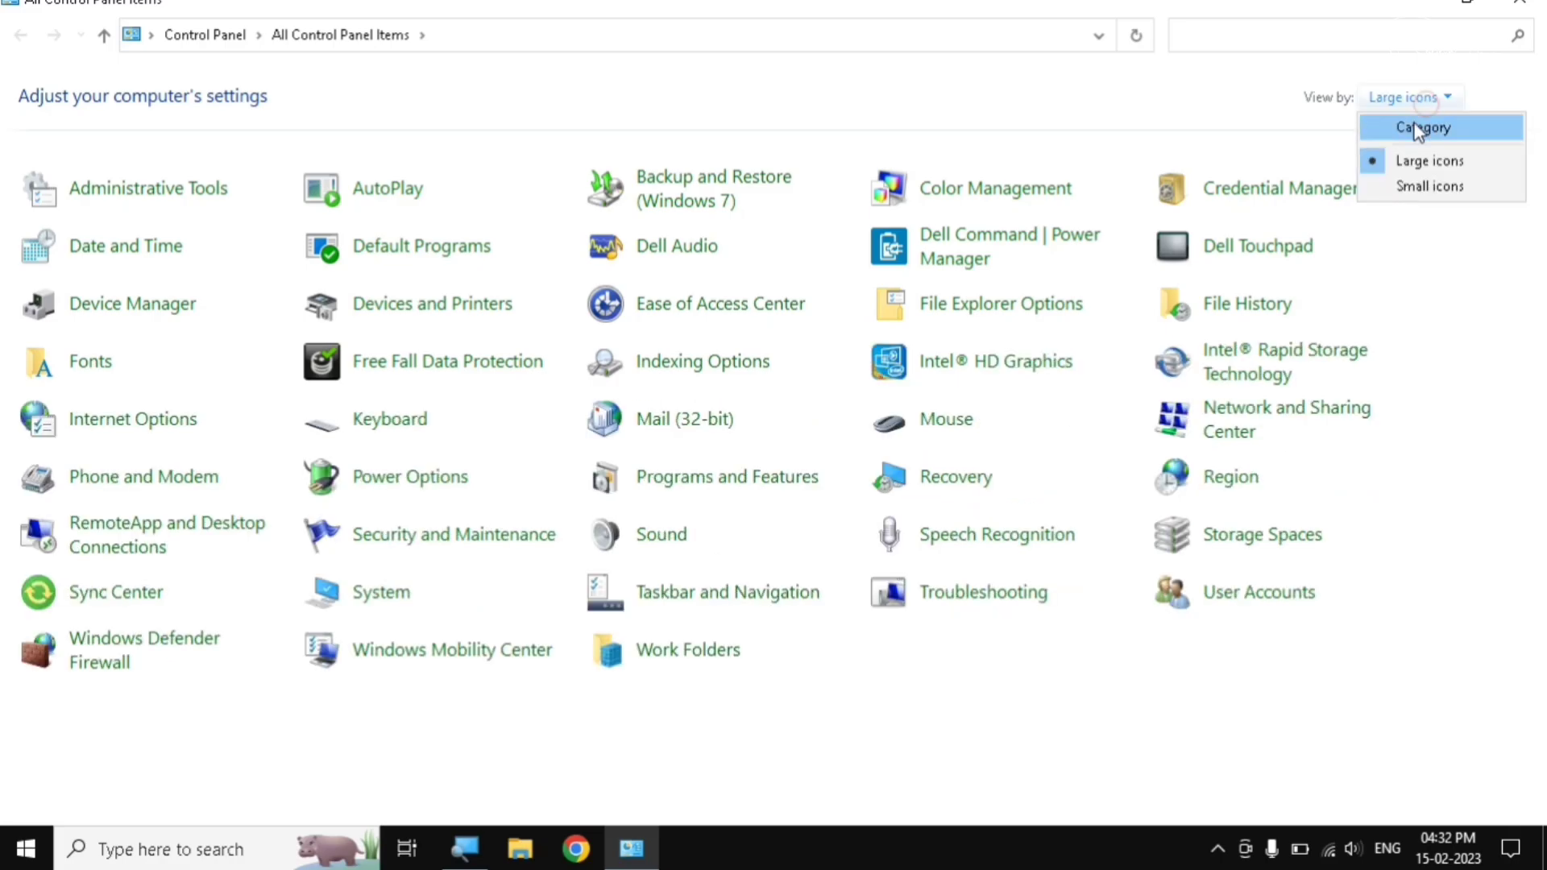
click(1415, 129)
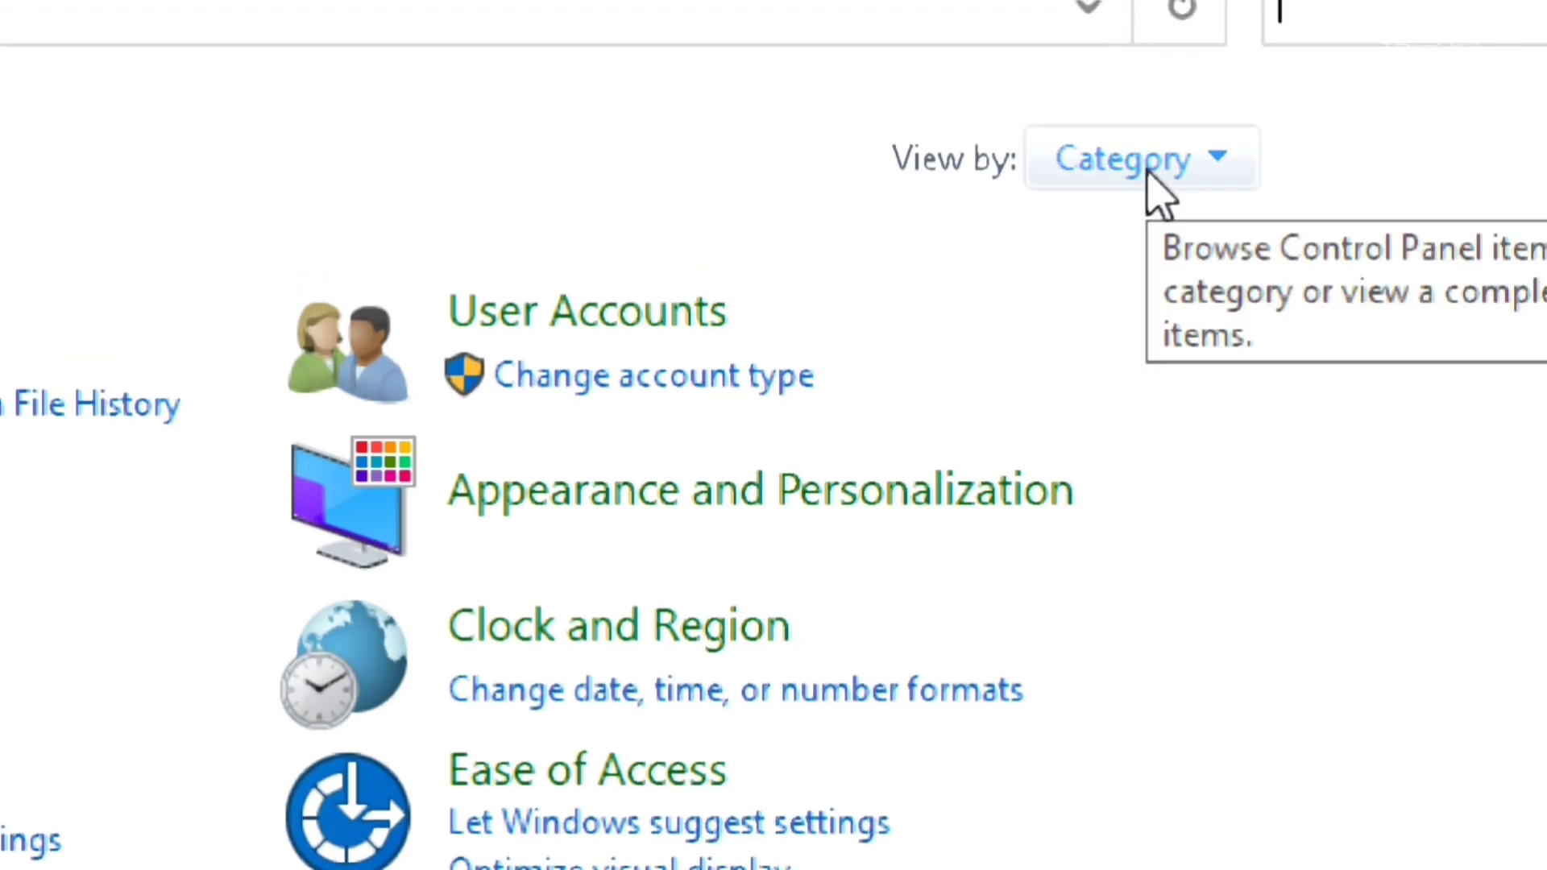
click(1146, 169)
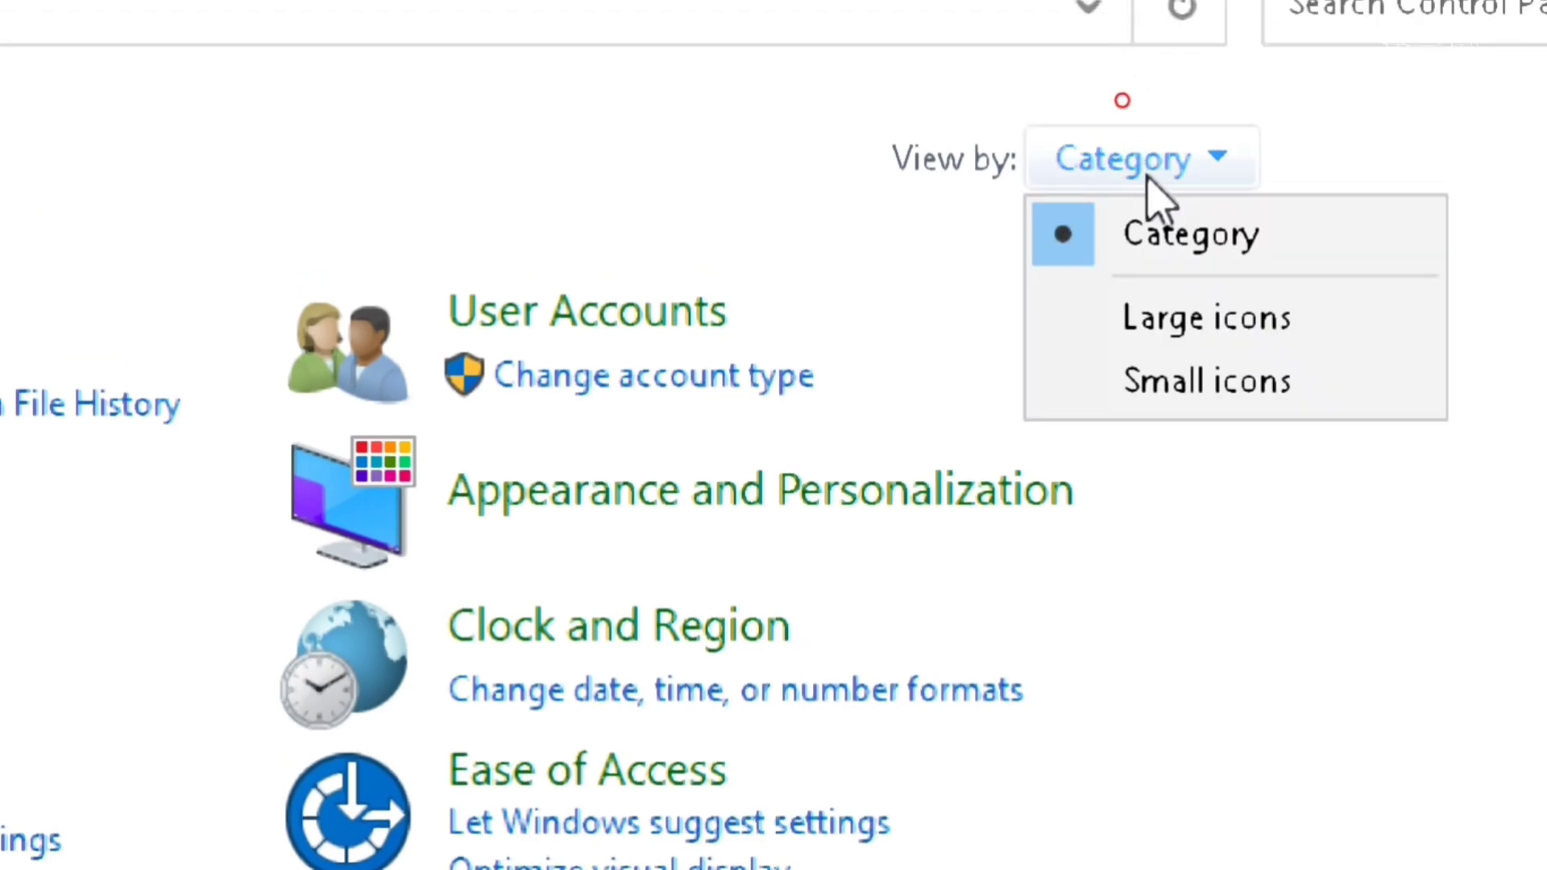
click(1188, 330)
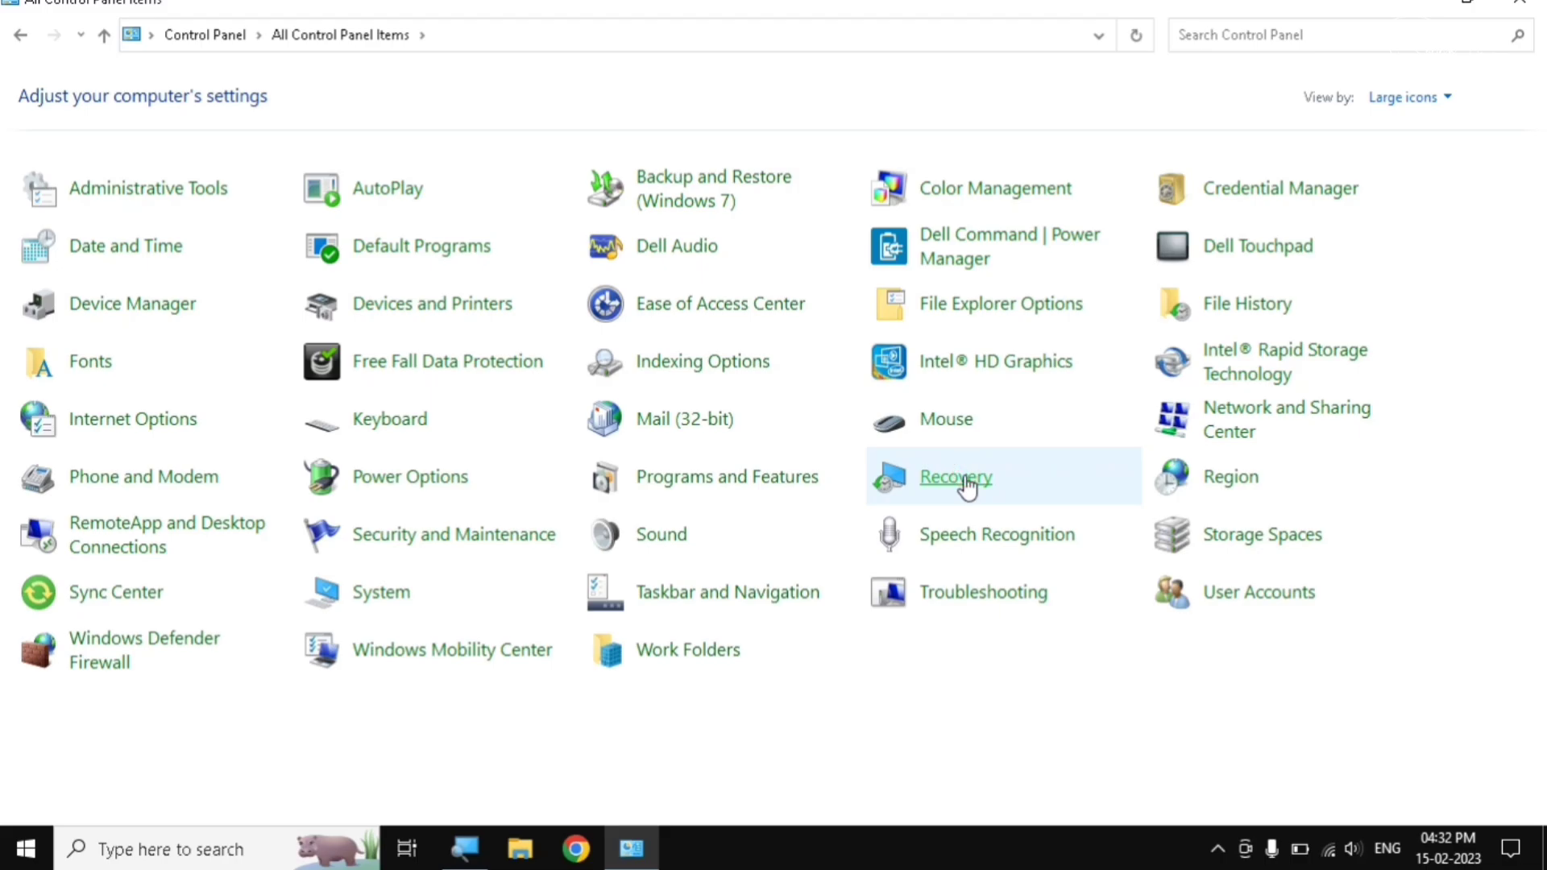
Open System Restore from the Recovery tools and proceed with the option to choose a different restore point
click(967, 481)
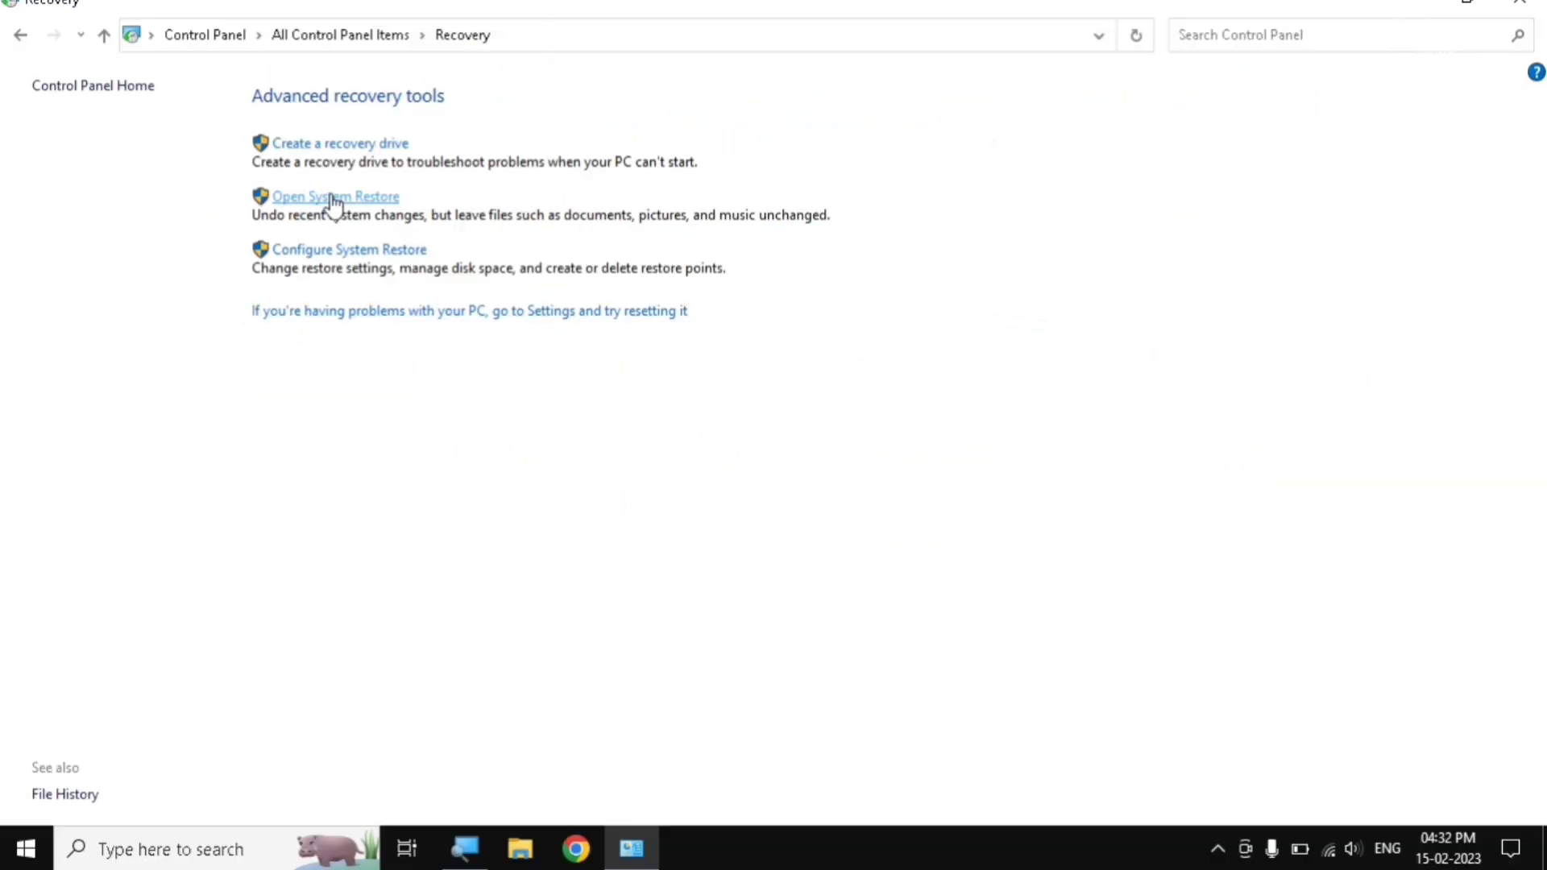
click(331, 196)
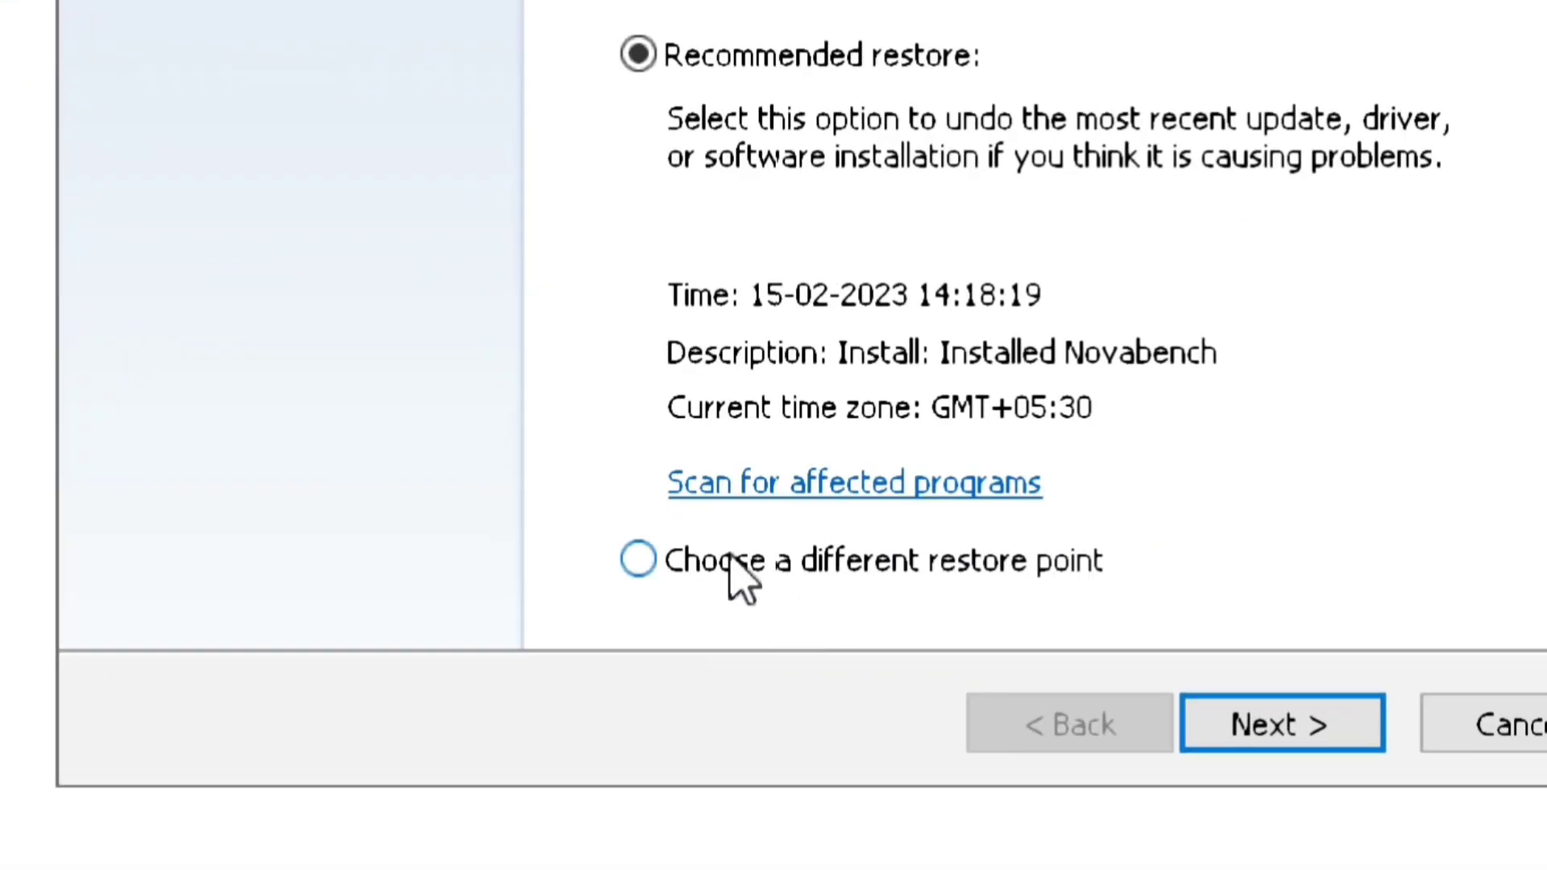
click(806, 561)
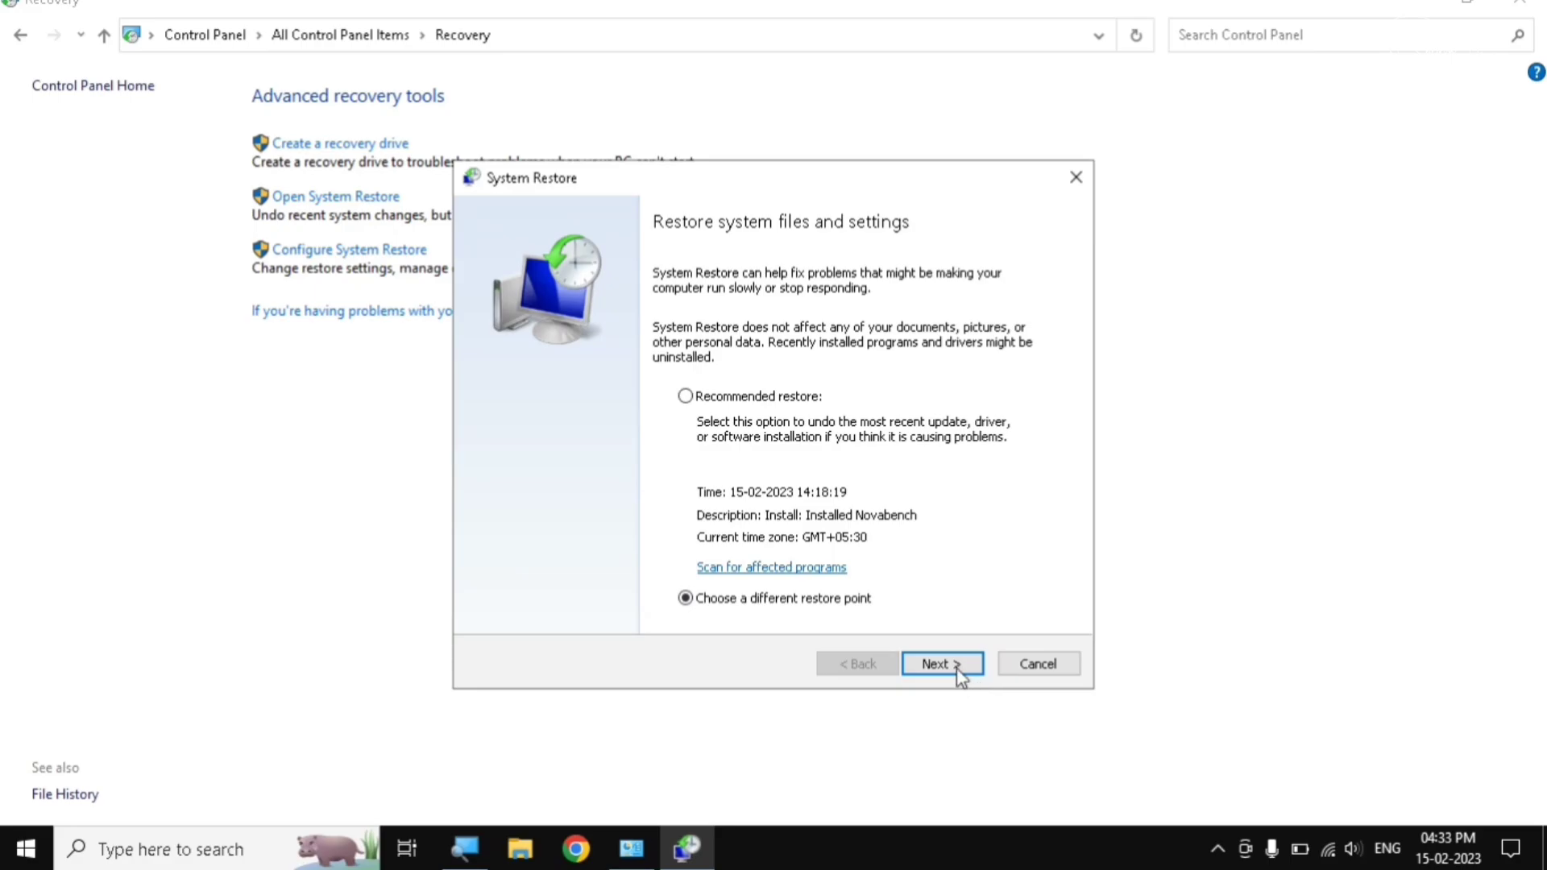
click(941, 664)
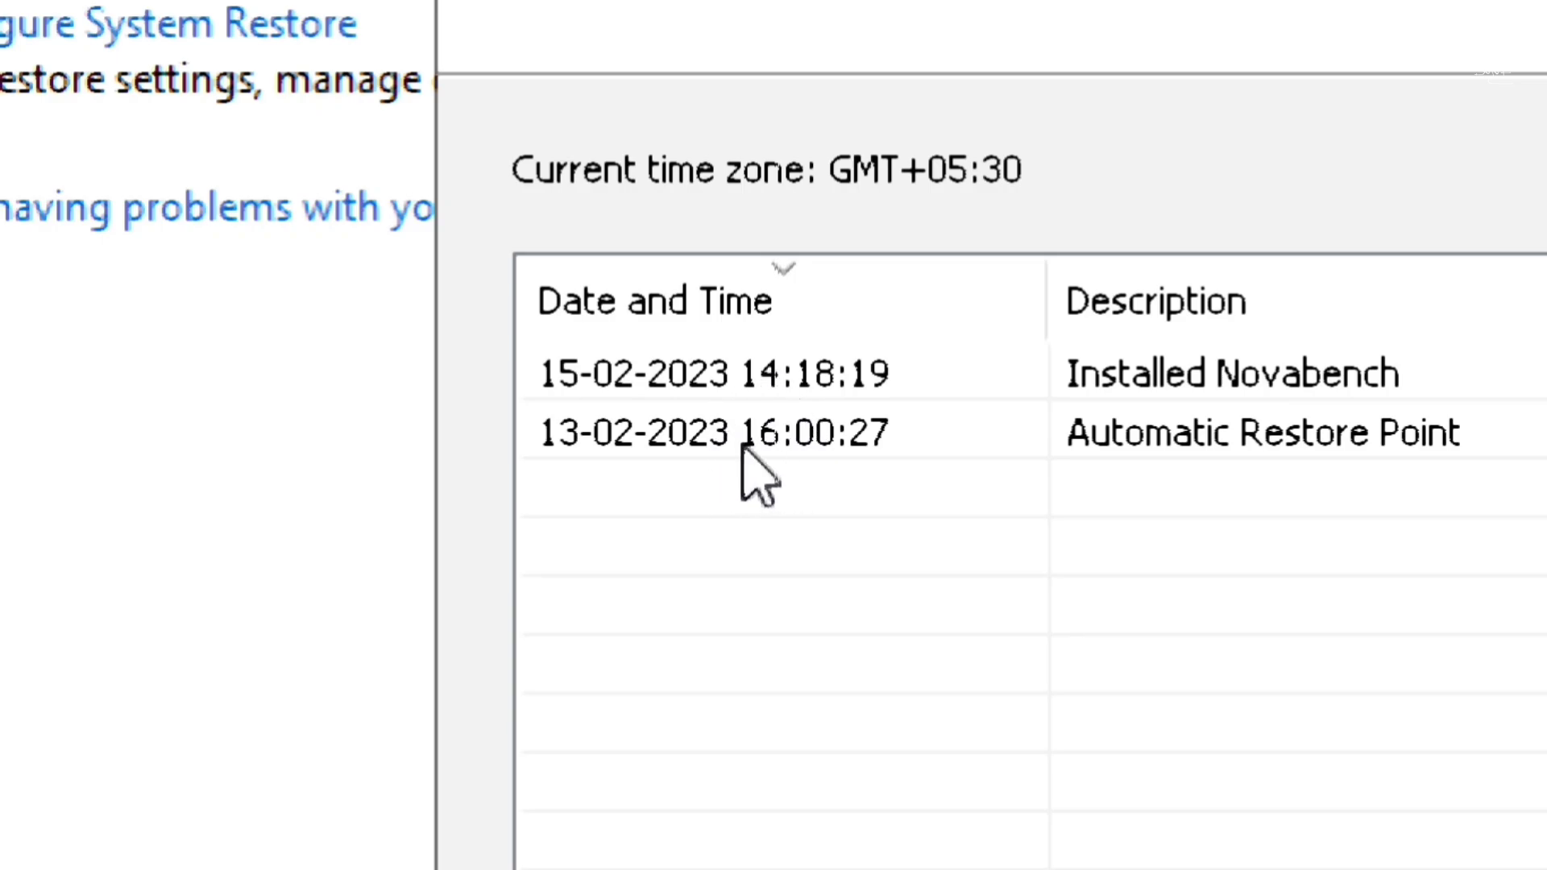
click(600, 445)
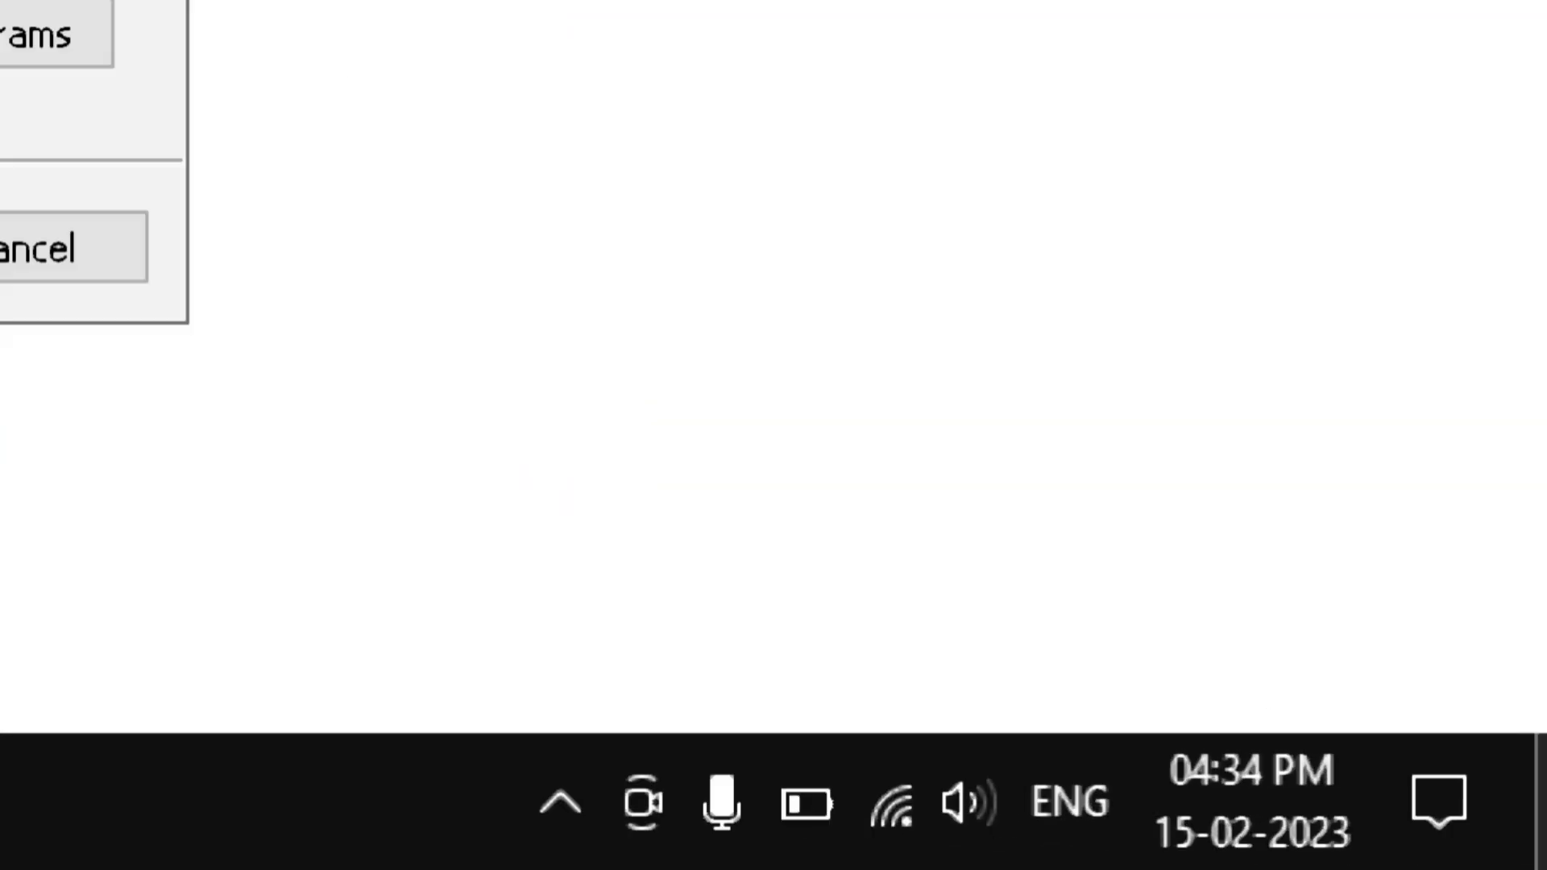
mouse_move(1465, 867)
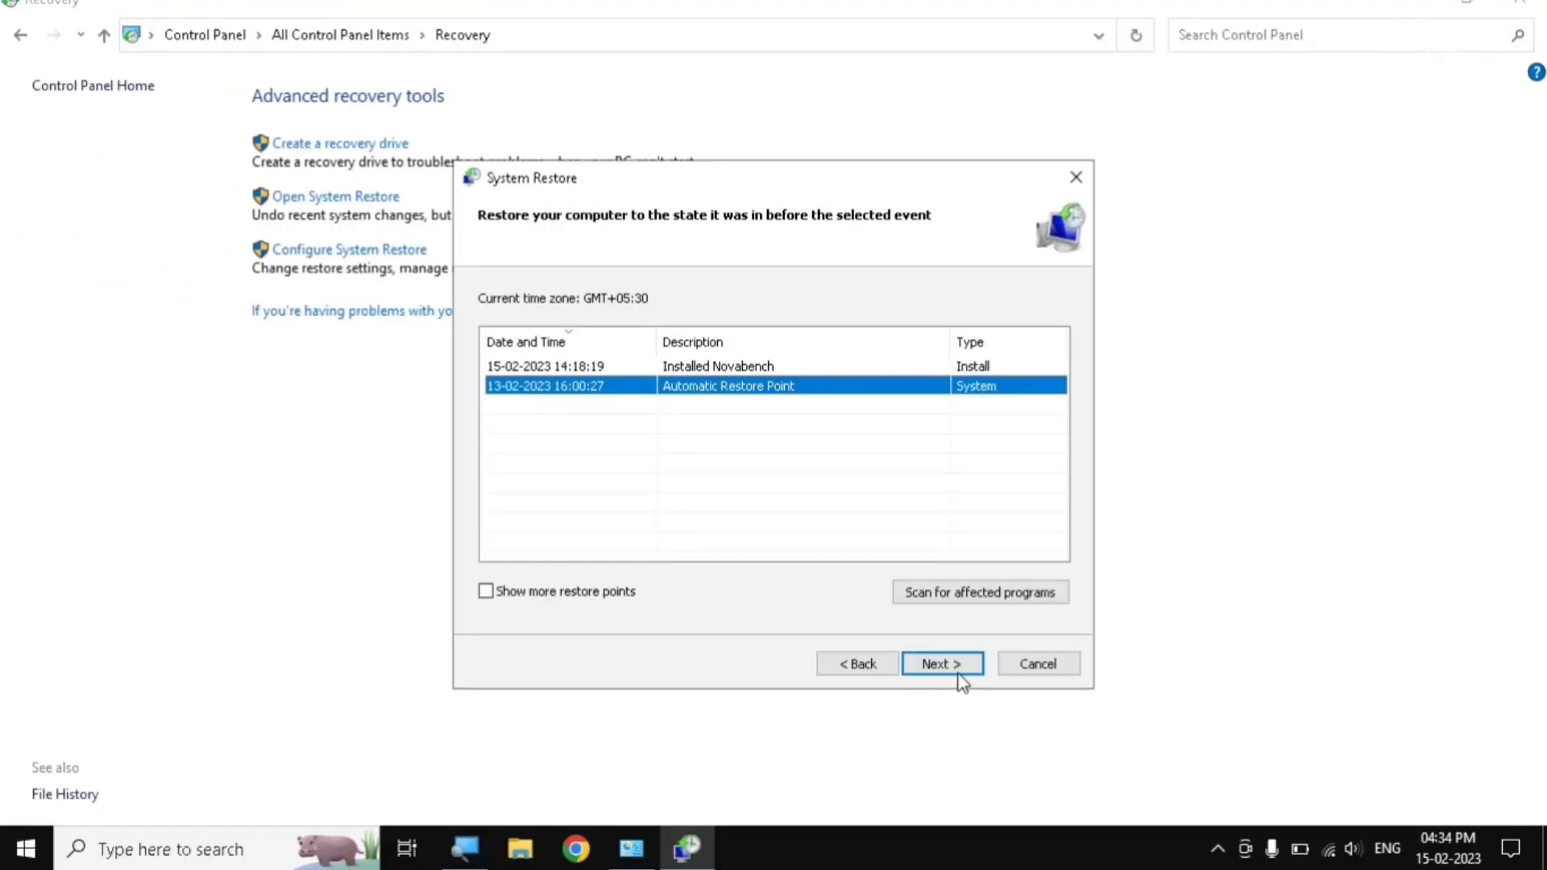
click(959, 675)
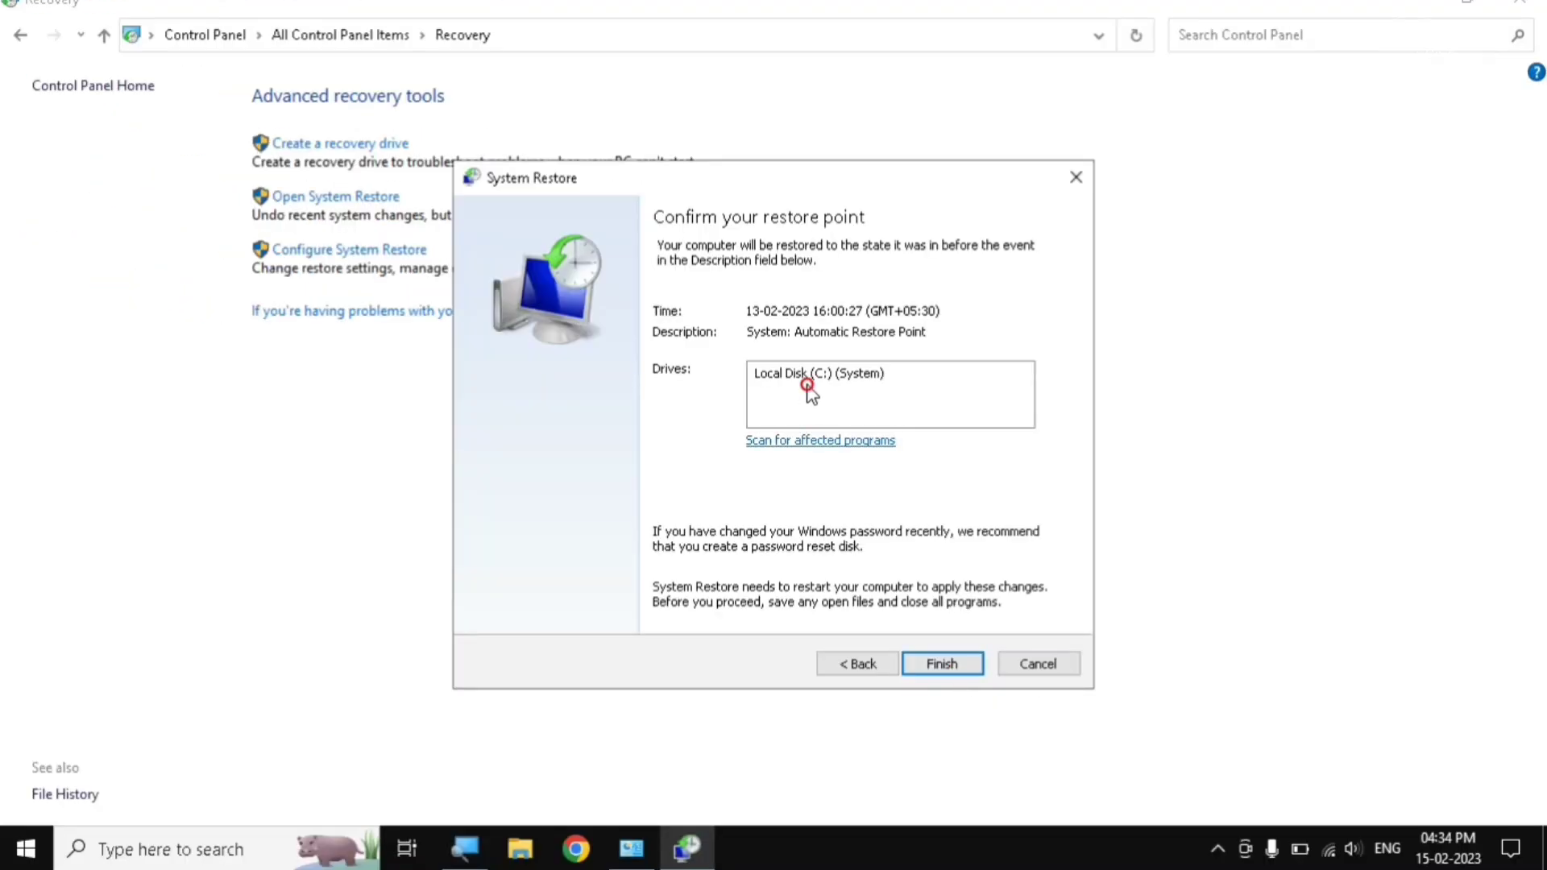
click(812, 382)
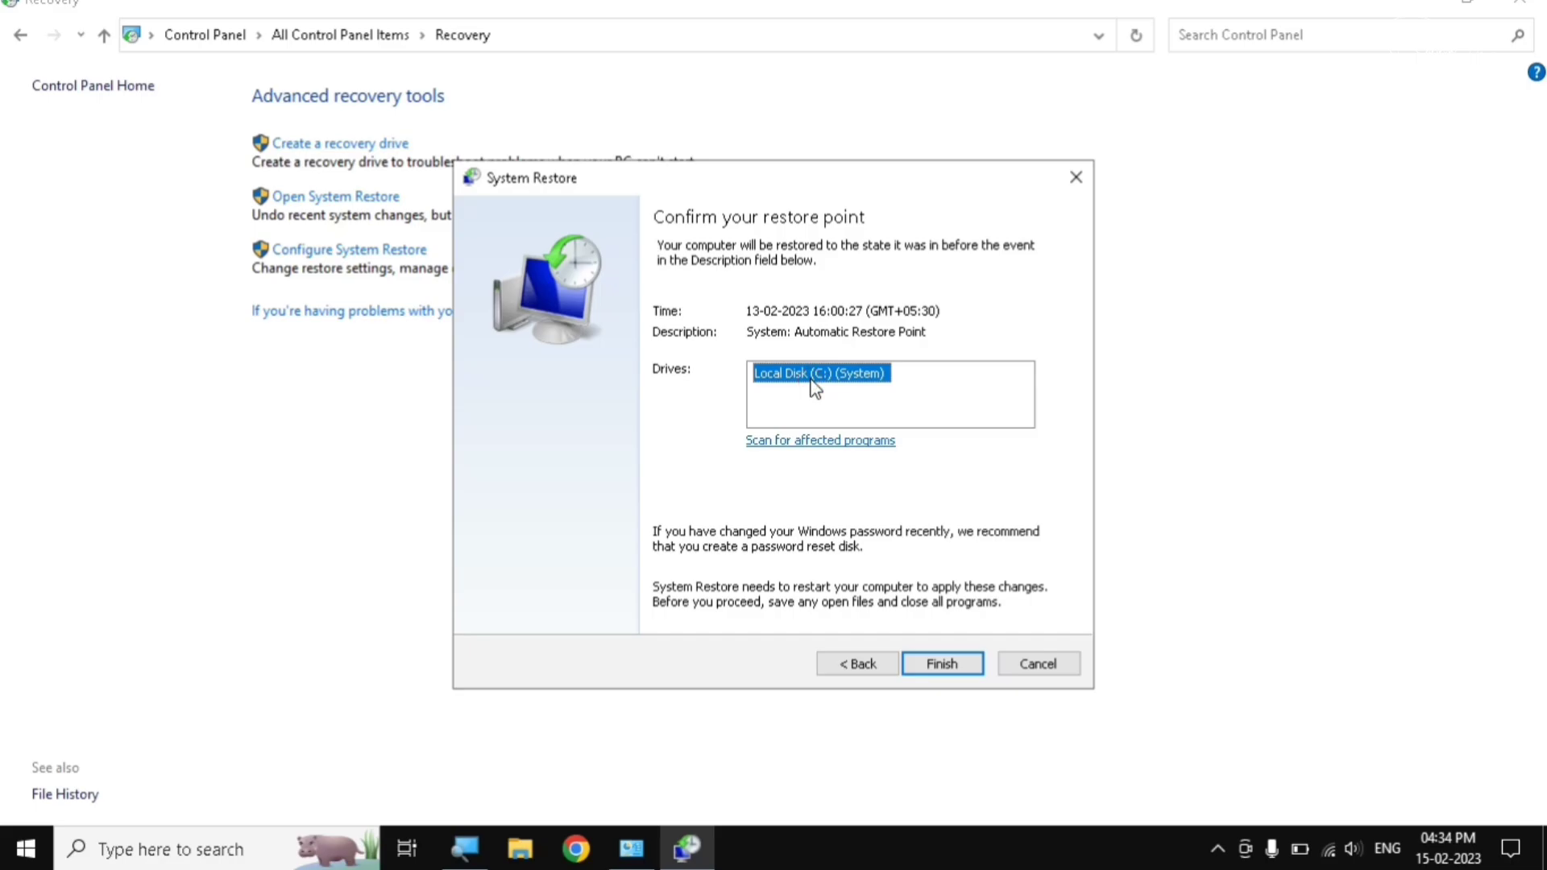